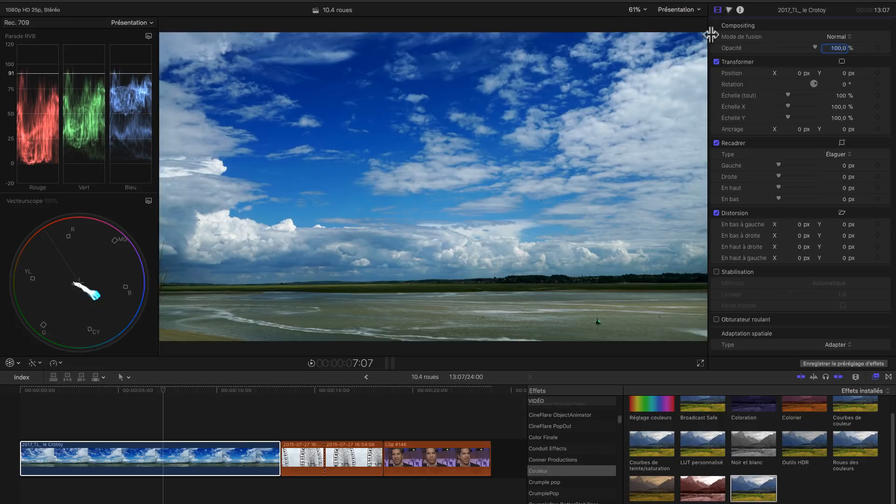
Add a Réglage couleurs correction to the 2017_TL_ le Crotoy clip and set its master saturation to -100%.
left_click(729, 9)
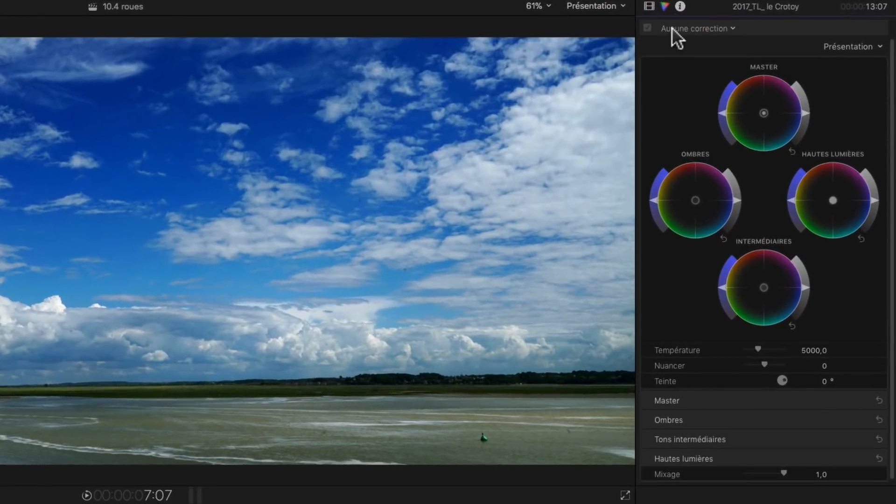
left_click(738, 26)
left_click(688, 51)
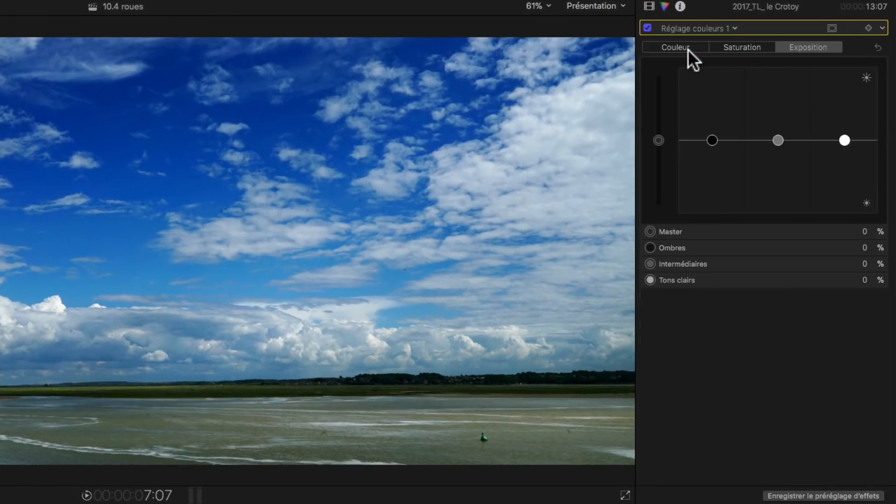
left_click(739, 46)
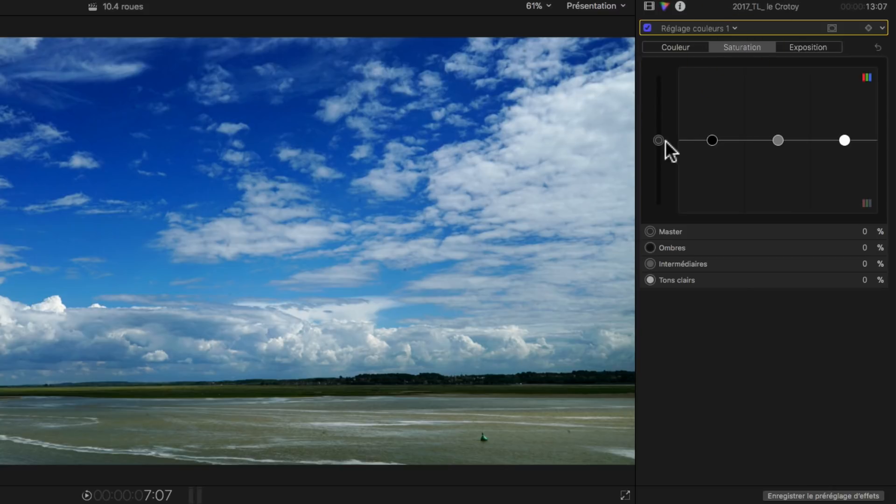
left_click_drag(661, 140, 658, 213)
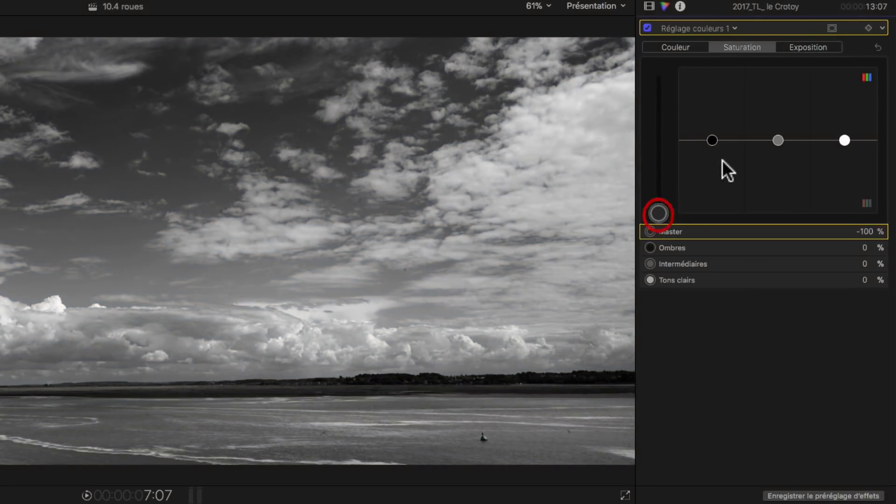
Adjust the exposure of the correction: shadows to 7%, midtones to -19%, and highlights slightly raised.
left_click(804, 46)
left_click_drag(713, 140, 716, 135)
left_click_drag(778, 140, 778, 153)
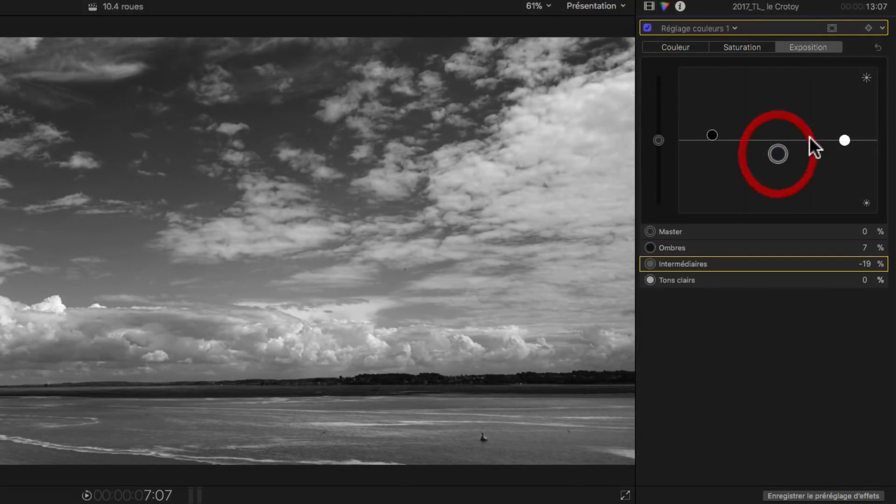
mouse_move(844, 139)
left_mouse_down()
mouse_move(846, 124)
mouse_move(844, 132)
left_mouse_up()
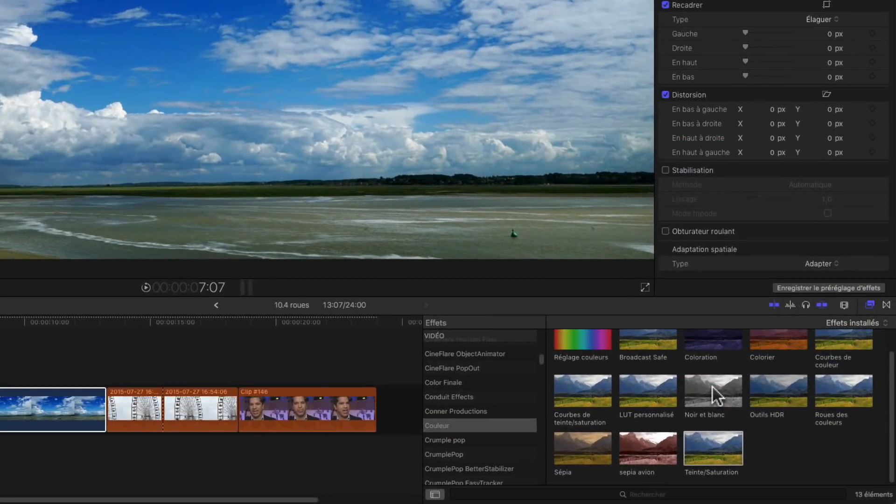
Apply the Noir et blanc effect to the 2017_TL_ le Crotoy clip.
left_click(755, 443)
left_click_drag(717, 418, 0, 457)
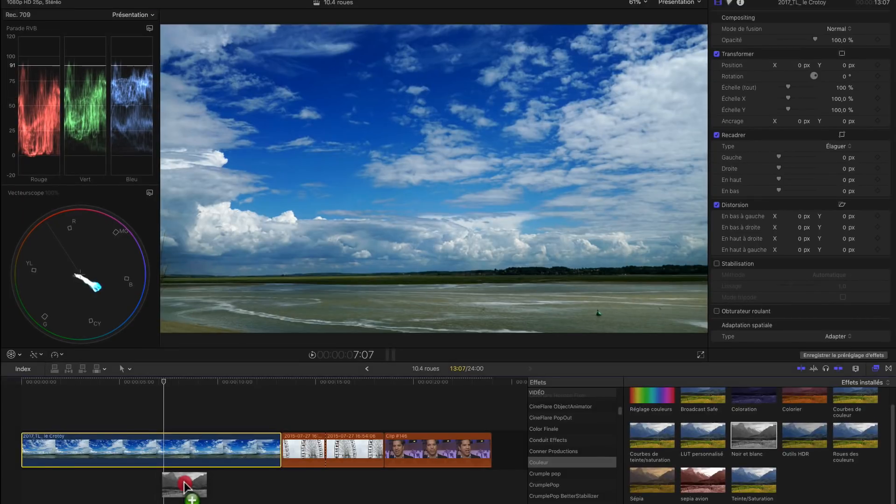
left_click_drag(185, 487, 180, 450)
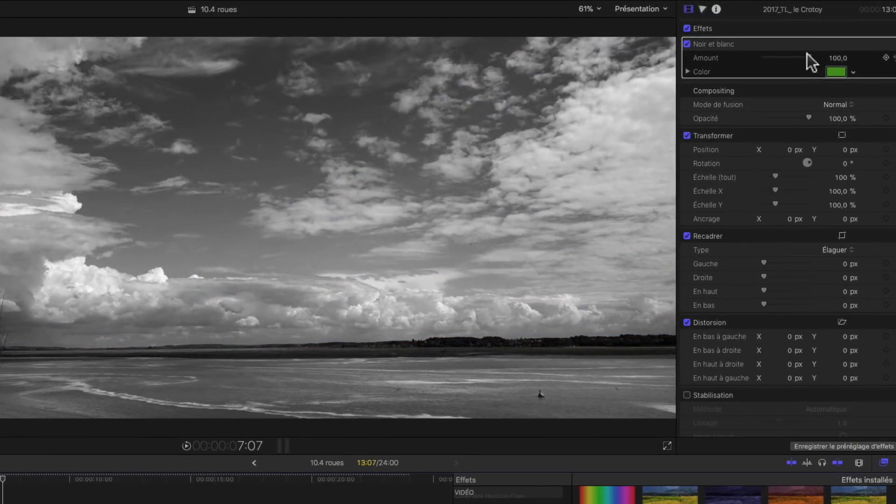
Try a dark red as the Noir et blanc effect's filter colour, and set it to green.
left_click_drag(816, 41, 837, 72)
left_click(836, 71)
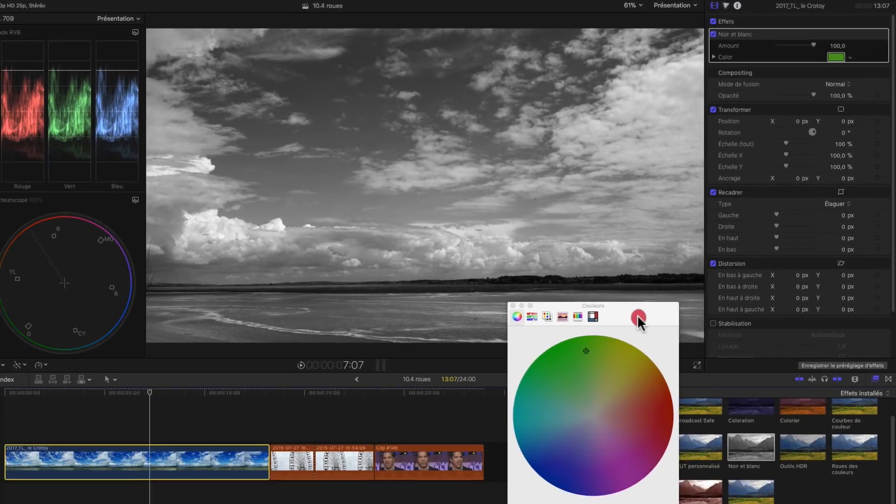
left_click_drag(637, 316, 663, 216)
left_click(558, 219)
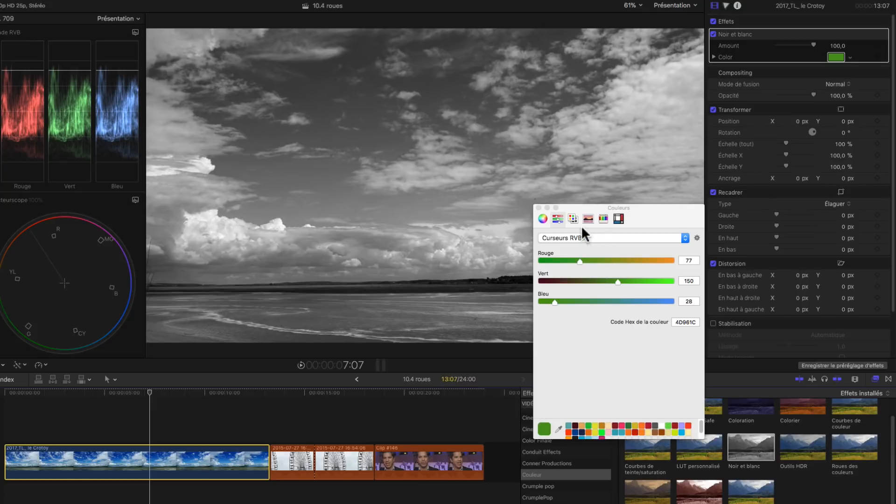
left_click(543, 218)
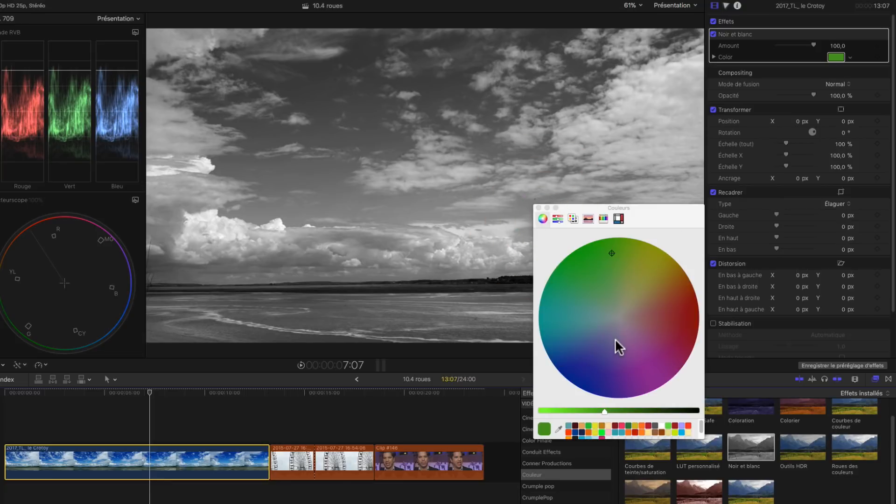
left_click_drag(612, 250, 695, 316)
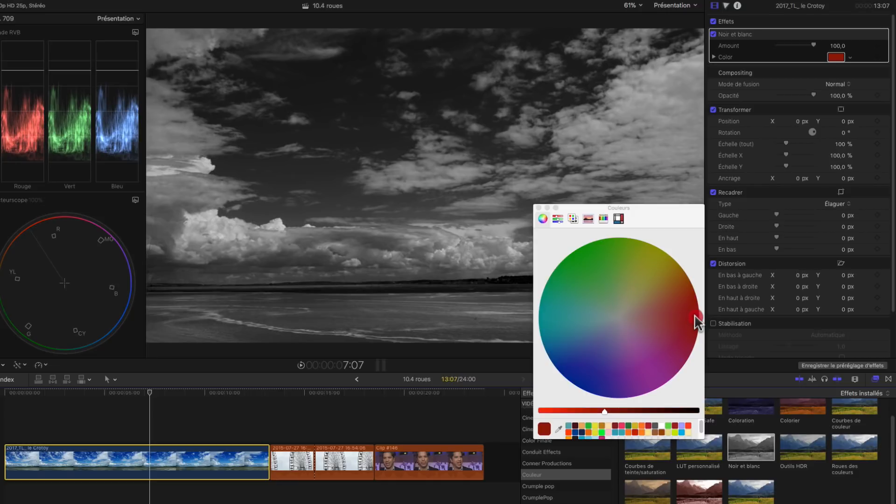
left_click_drag(697, 321, 601, 257)
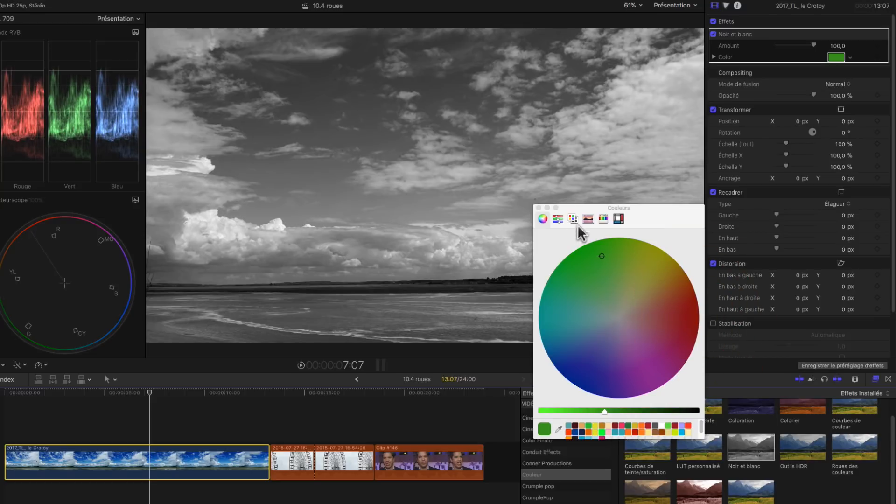
left_click(538, 208)
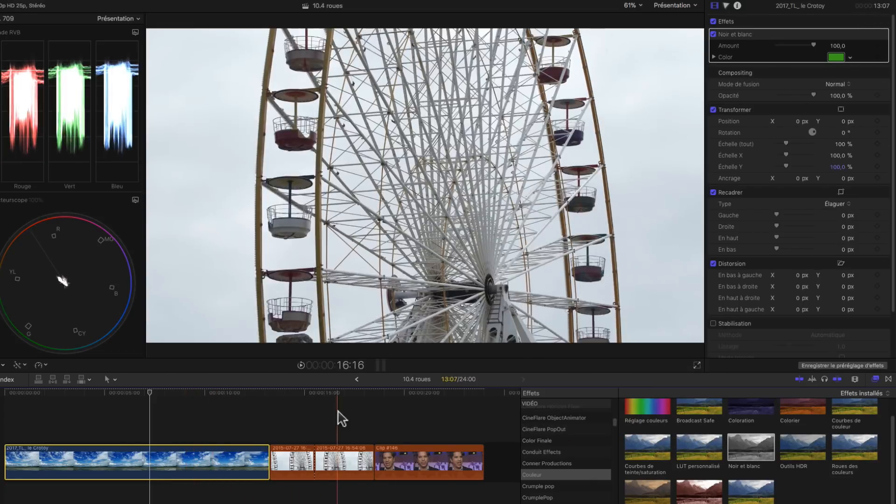
Apply the Sépia effect to the first Ferris wheel clip and the sepia avion effect to the second one.
left_click(322, 400)
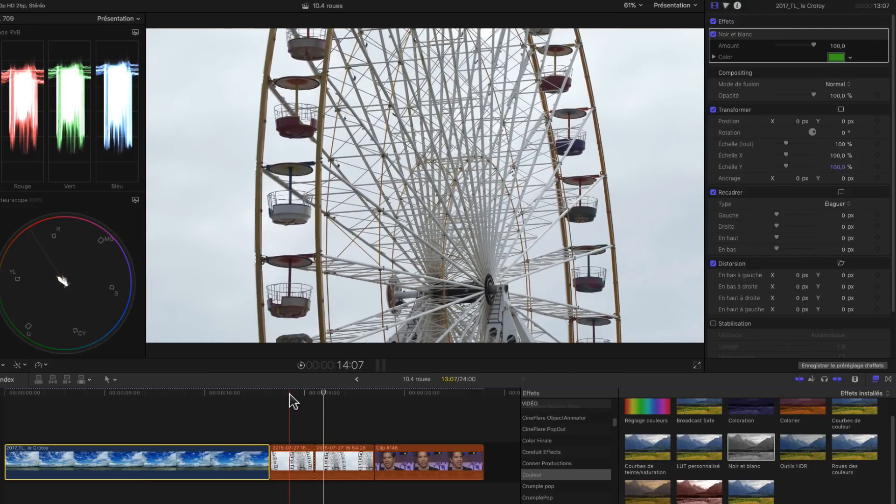
left_click(291, 409)
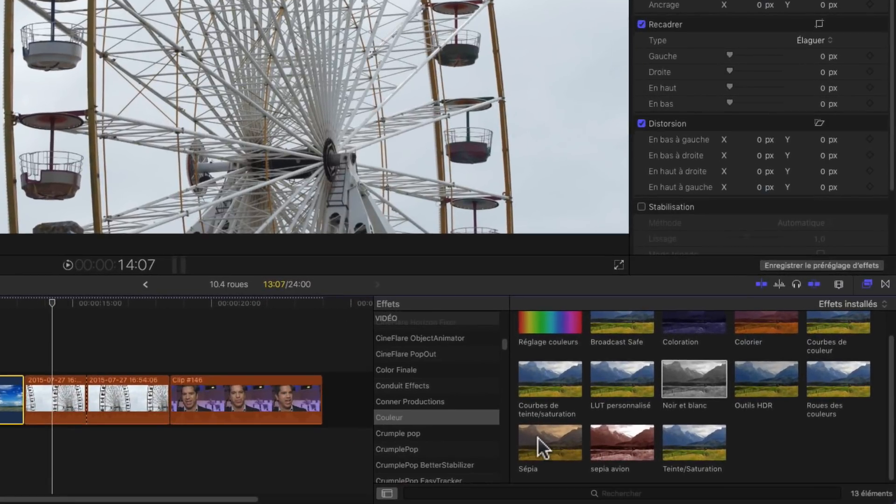
left_click_drag(639, 490, 550, 456)
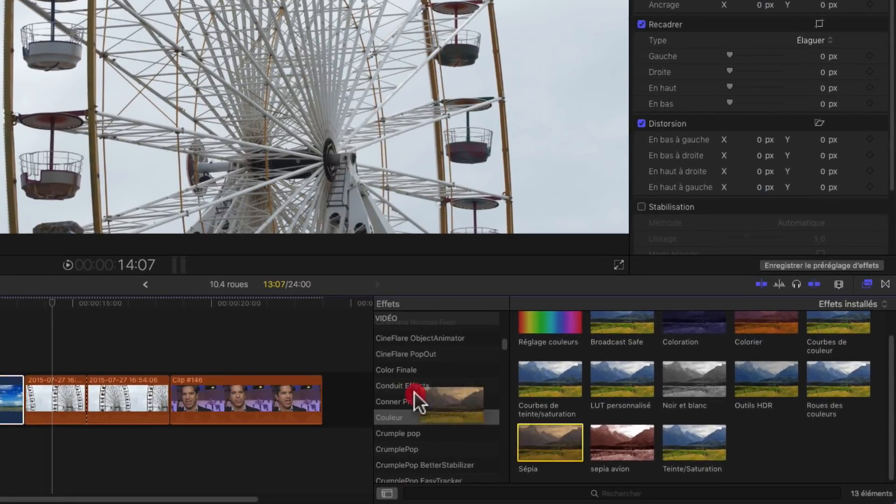
left_click_drag(413, 391, 52, 399)
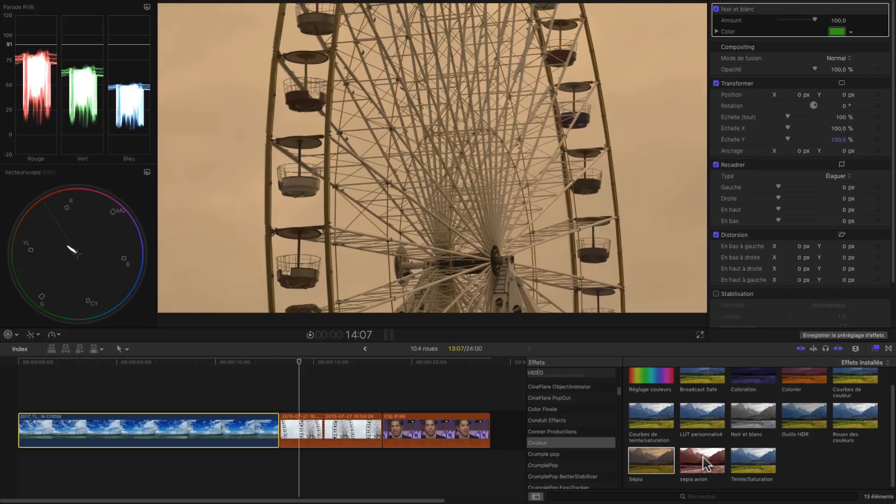
left_click_drag(704, 463, 365, 420)
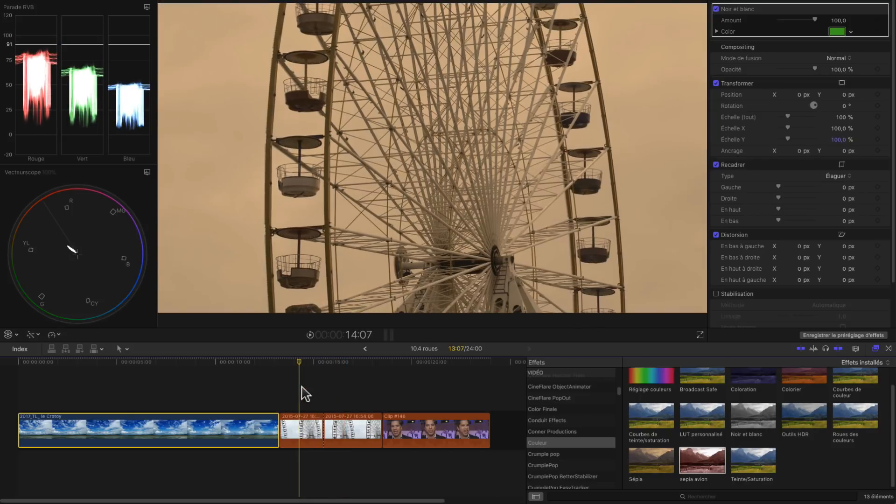
Select the first Ferris wheel clip and examine the Amount, Wash and Protect Skin parameters of its Sépia effect.
left_click(302, 387)
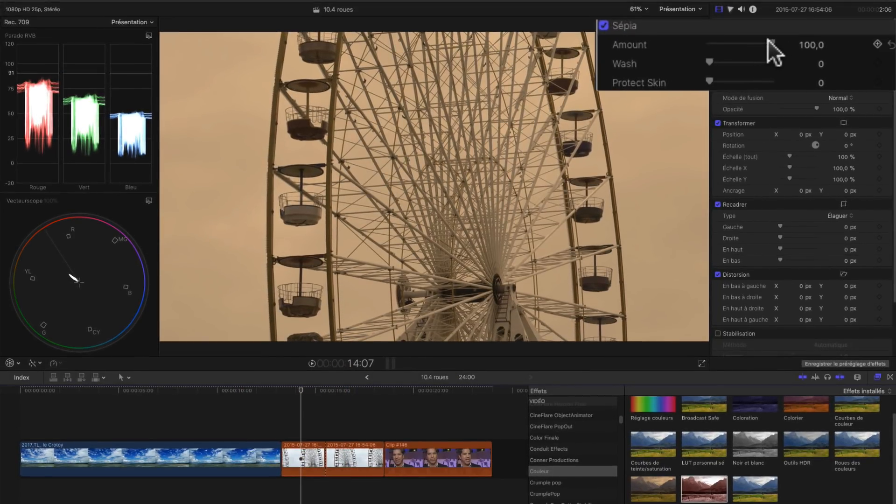
left_click_drag(772, 40, 834, 42)
left_click_drag(711, 60, 680, 83)
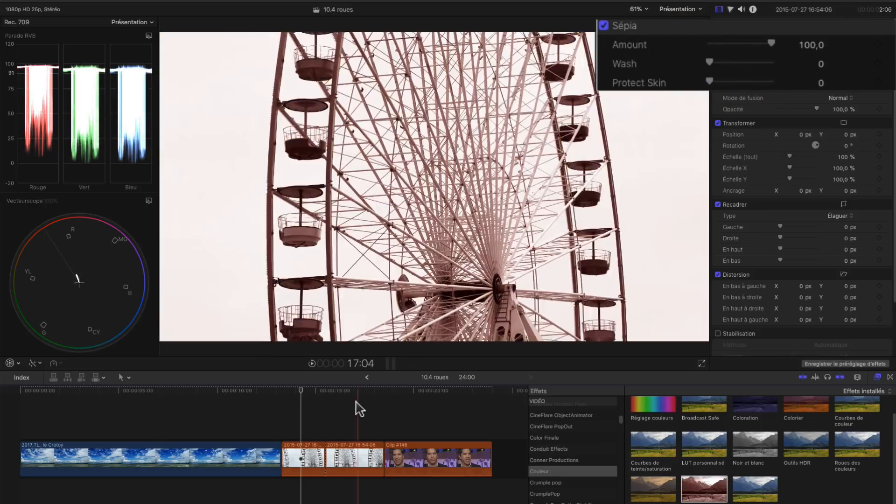
Examine the effects on the second Ferris wheel clip, including the colour, saturation and exposure settings of Réglage couleurs 1.
left_click(351, 397)
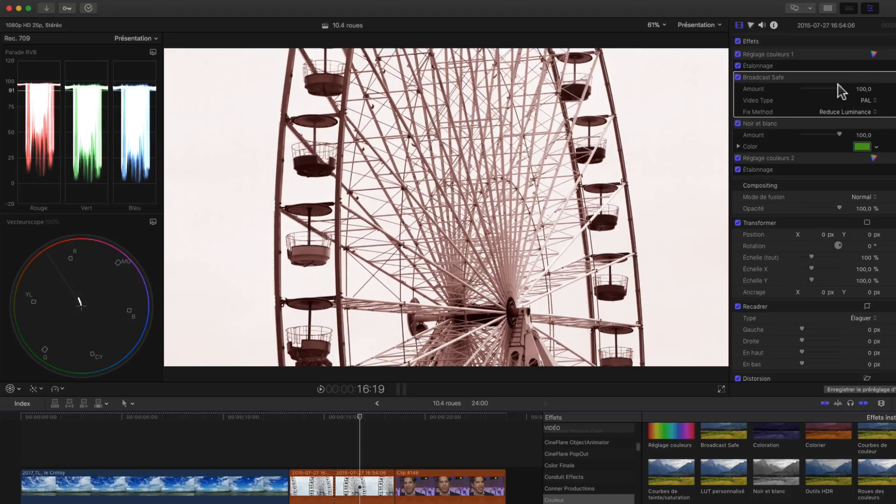
left_click_drag(841, 93, 892, 89)
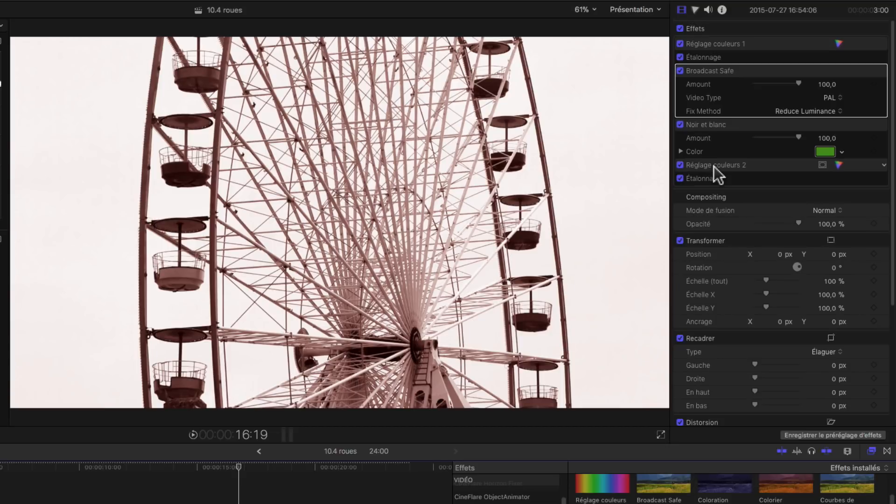
double_click(716, 44)
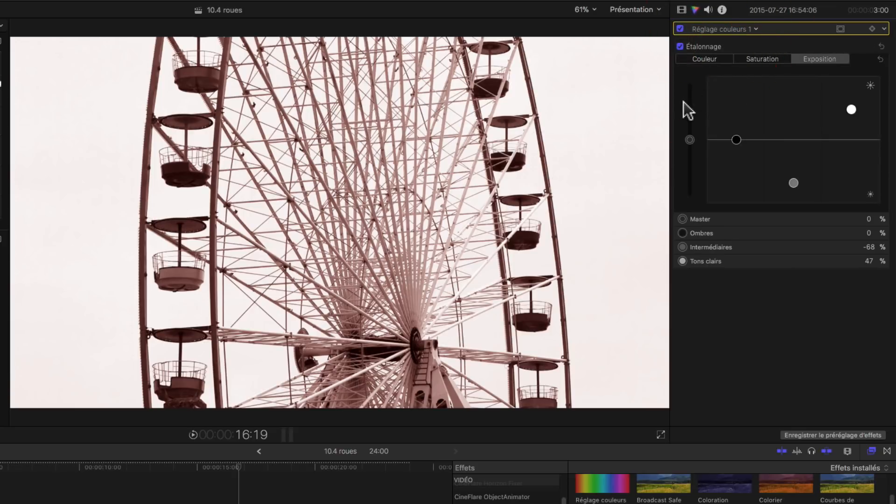
left_click(702, 58)
left_click(758, 58)
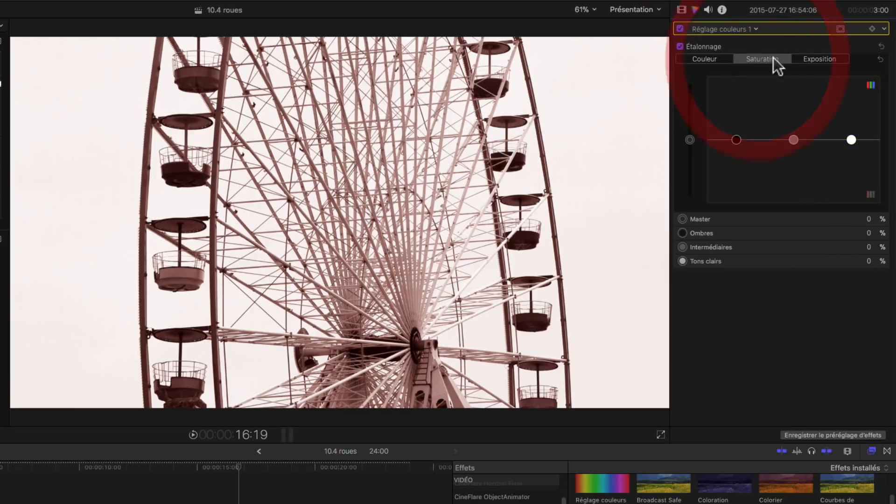
left_click(823, 57)
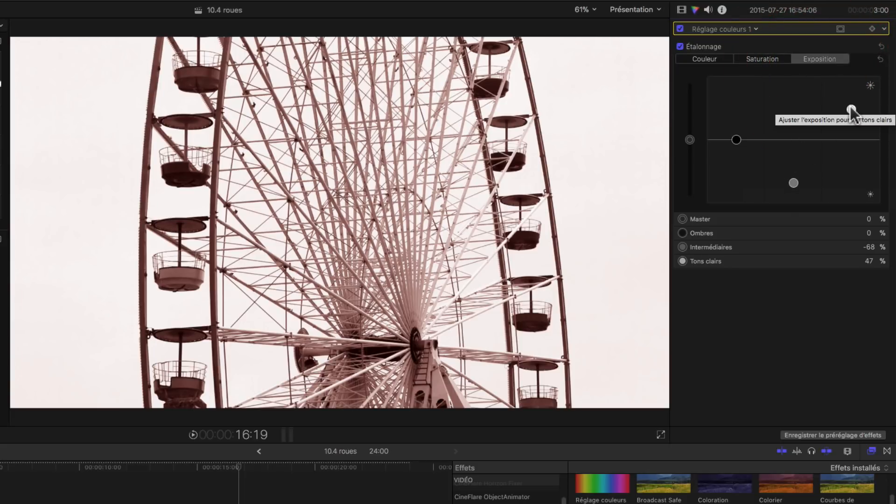
left_click(682, 10)
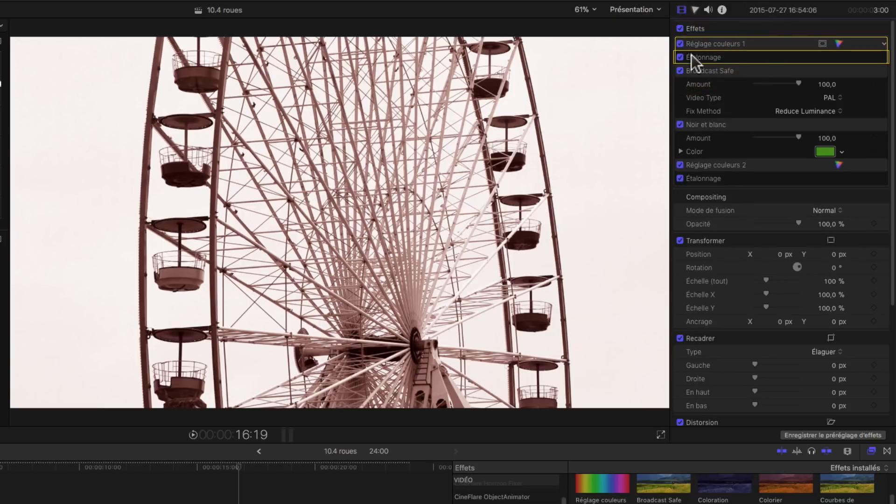
In Réglage couleurs 2, set the shadows' colour to 0%, try a blue midtone tint, and set the midtones to red at 11°, 45%.
left_click(695, 162)
left_click(696, 162)
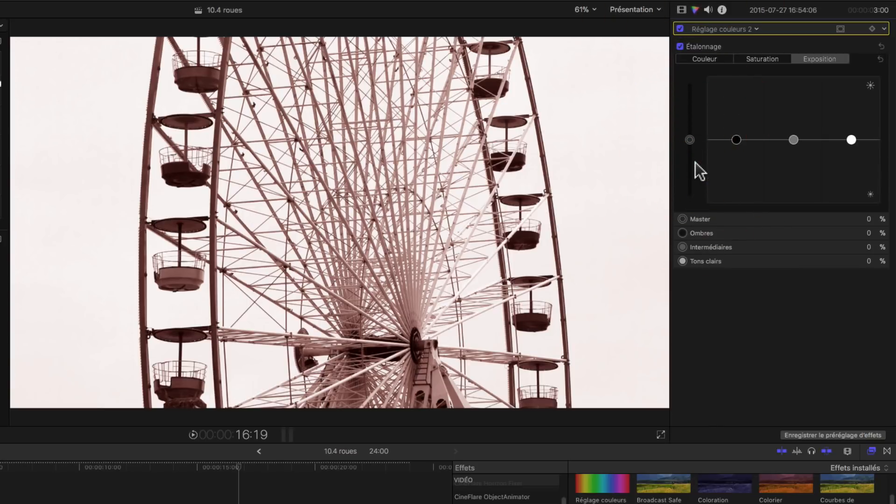
left_click(766, 60)
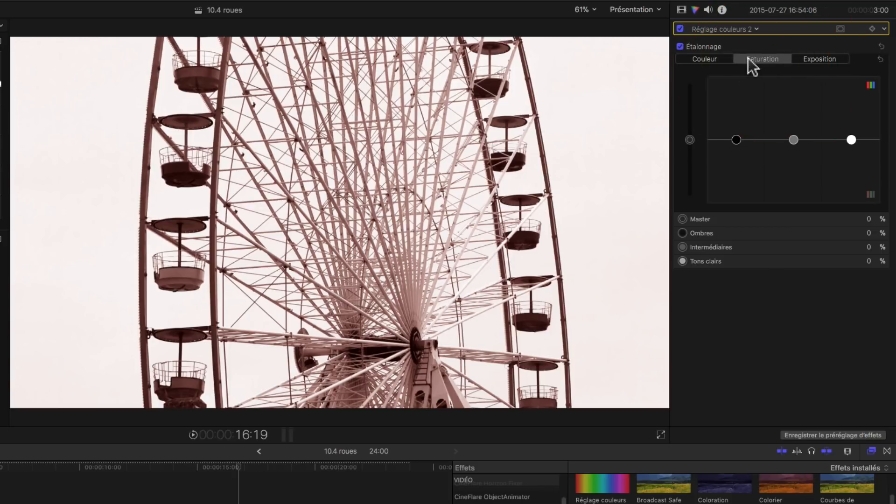
left_click(707, 60)
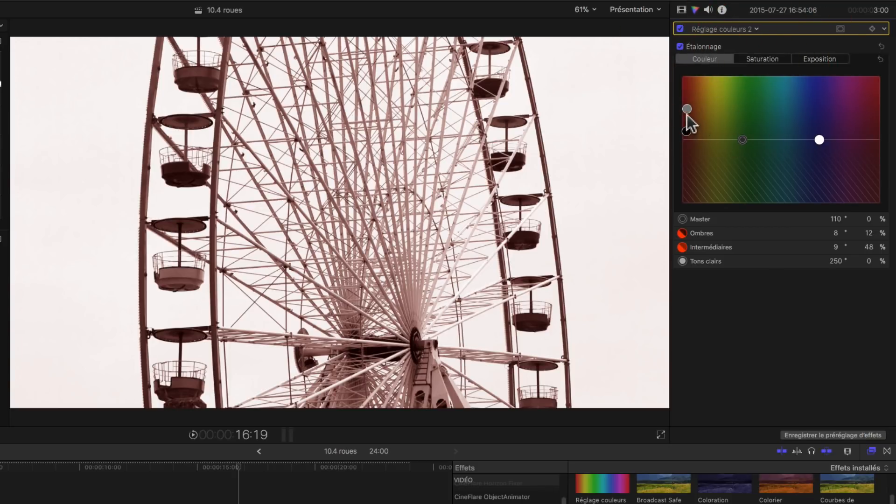
left_click_drag(687, 132, 810, 111)
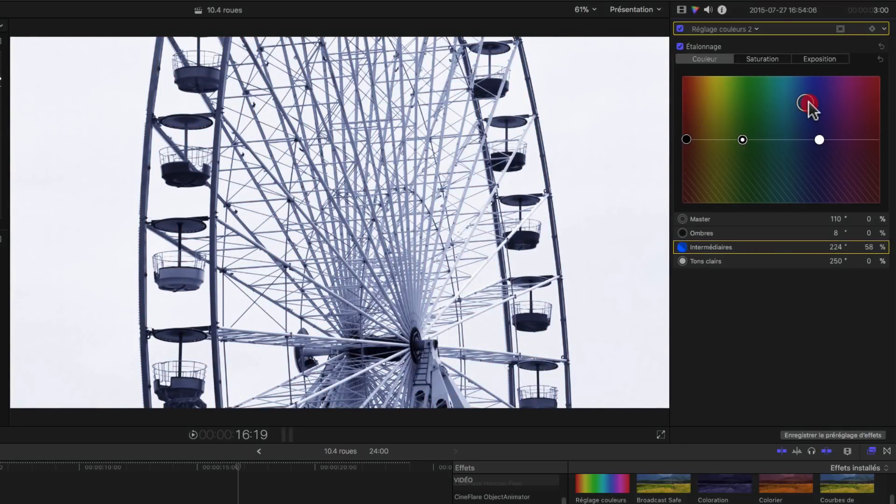
left_click_drag(809, 102, 689, 111)
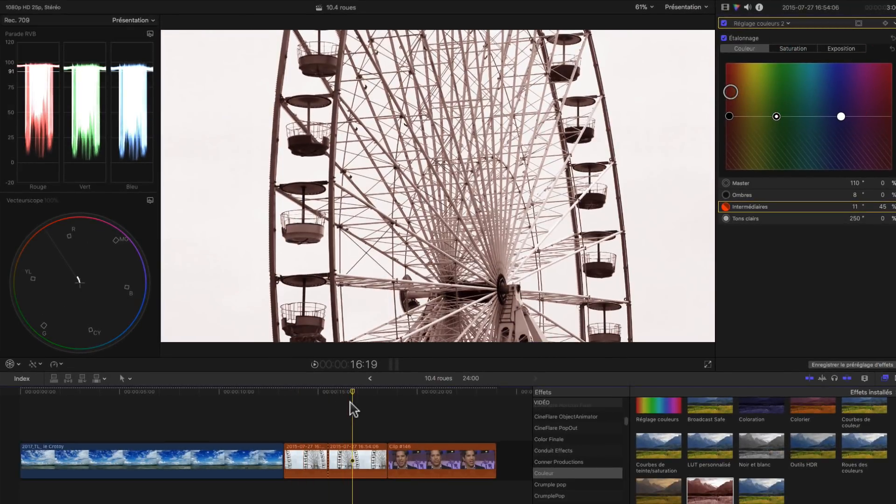
Move the playhead to 21:03 over Clip #146 and select that clip for colour correction.
left_click(354, 410)
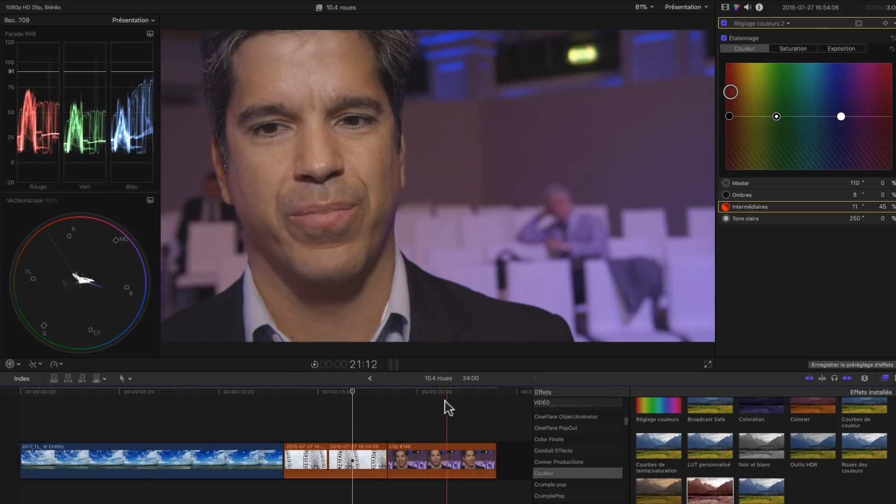
left_click(440, 402)
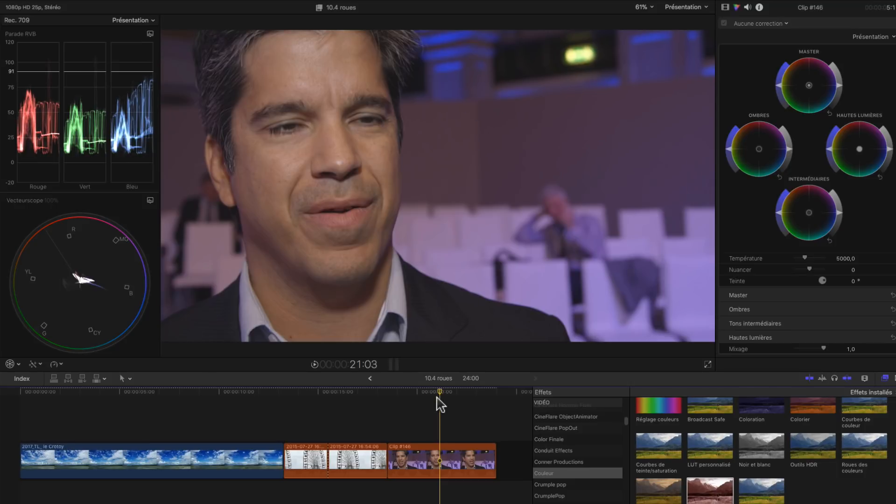
left_click(439, 397)
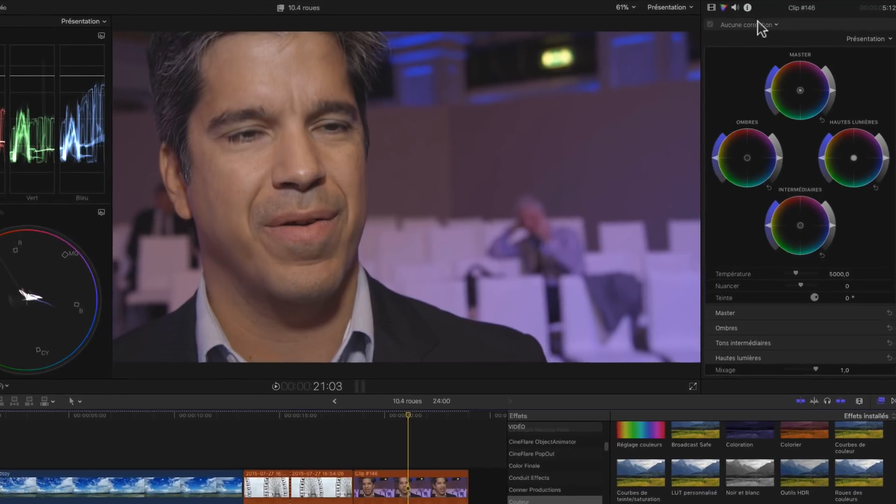
In a new Courbes de couleur correction on Clip #146, flatten the red and green curves to zero and turn off Préserver la luminance.
left_click(766, 24)
left_click(774, 57)
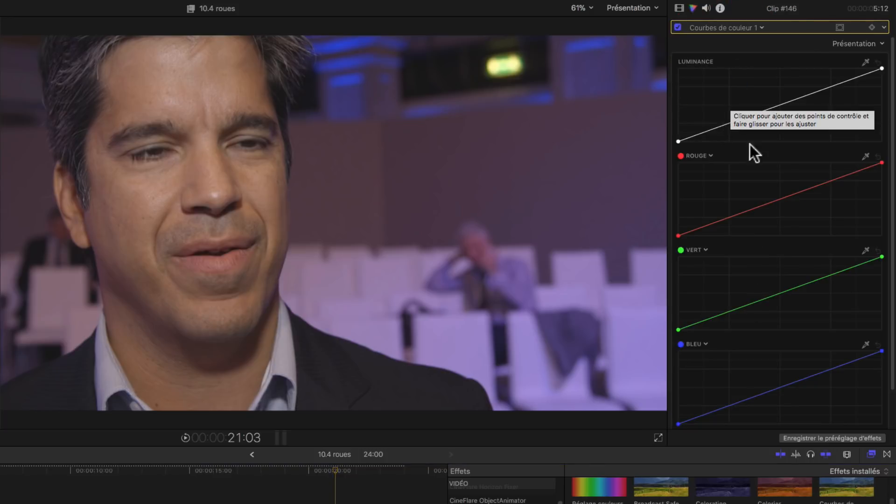
left_click_drag(882, 163, 882, 330)
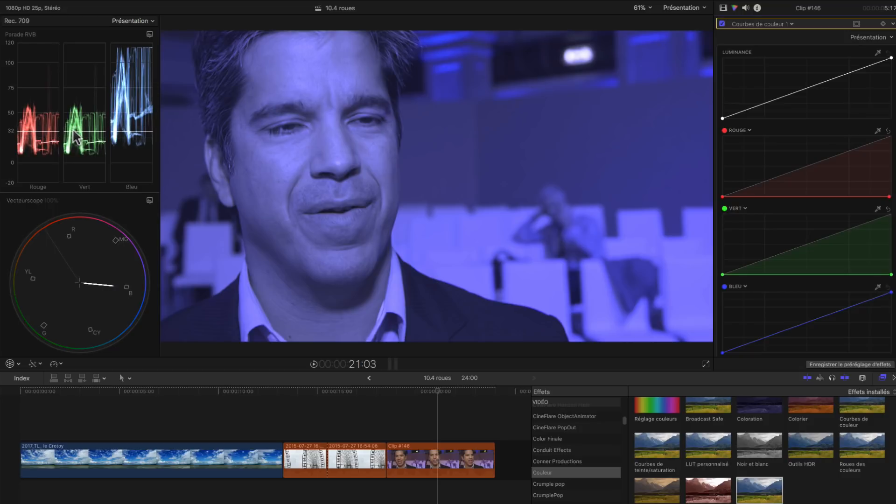
scroll(754, 295, "down", 3)
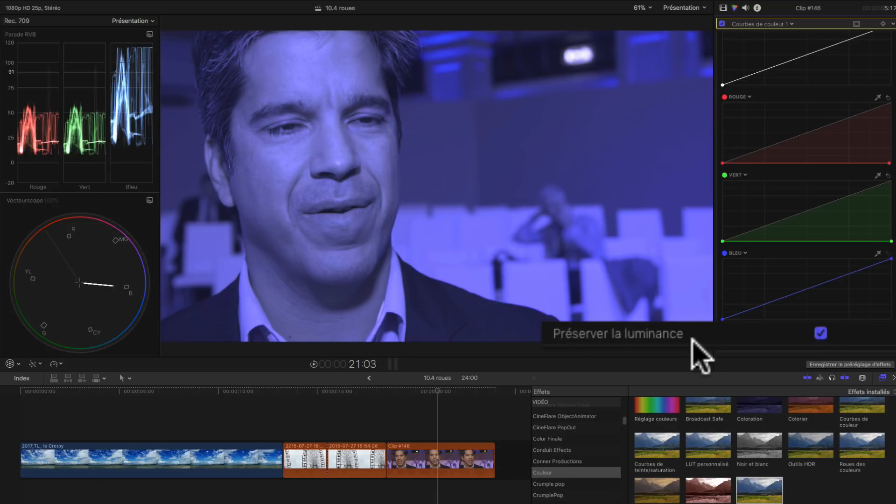
left_click(820, 331)
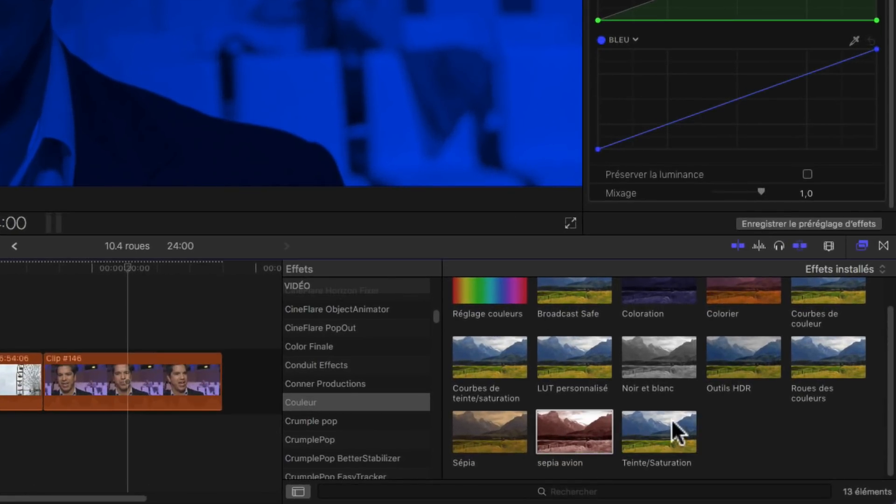
Apply the Teinte/Saturation effect to Clip #146 and set its Saturation to -1,0.
left_click_drag(668, 421, 116, 367)
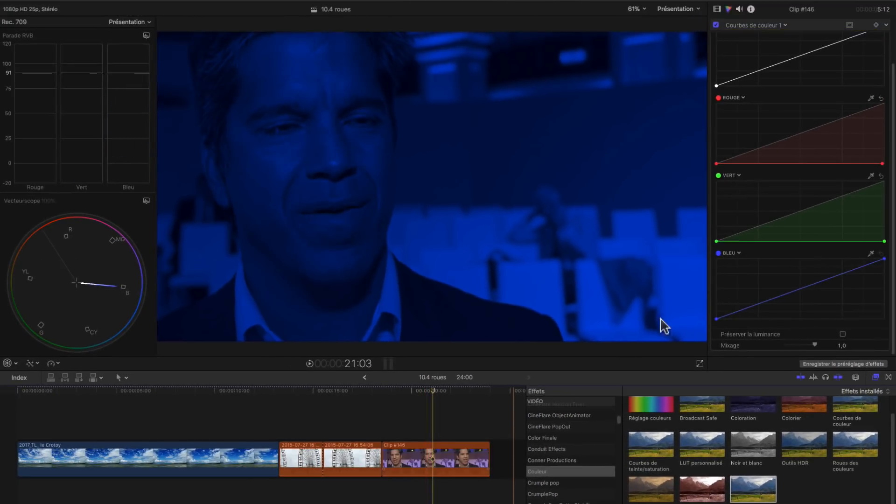
left_click(717, 9)
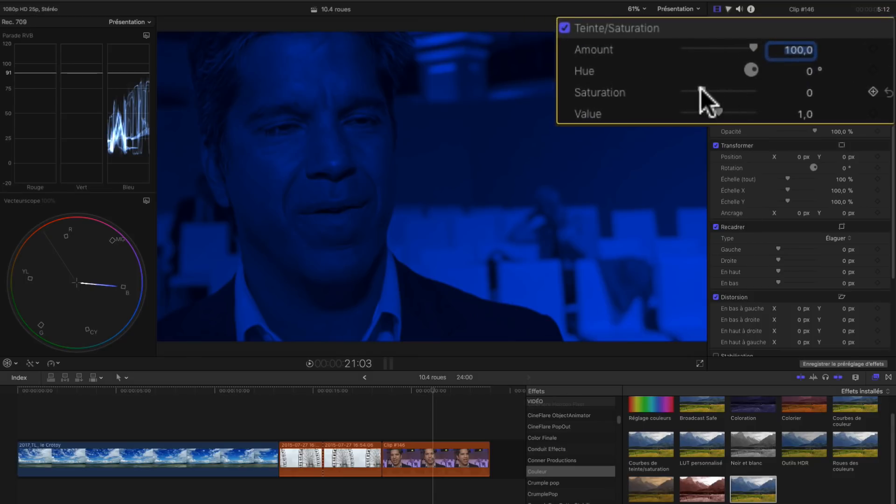
left_click_drag(702, 89, 677, 94)
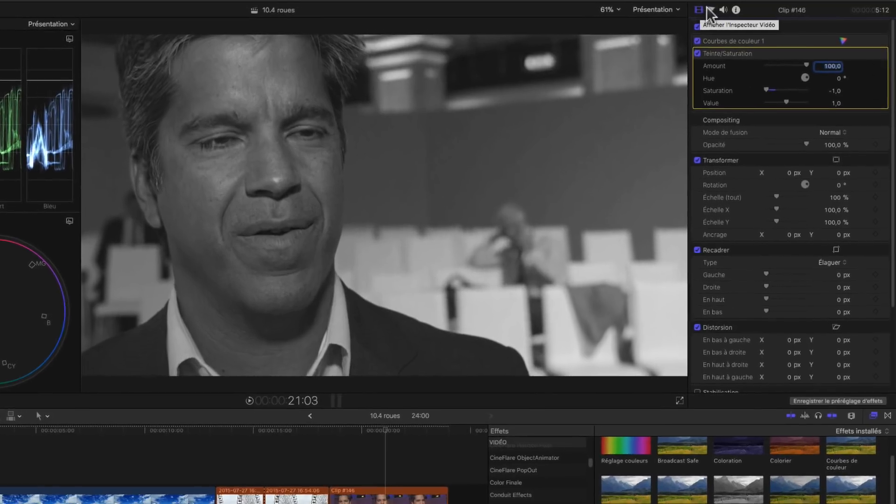
Add a second Courbes de couleur correction and shape its luminance curve into a gentle S, darkening the shadows and lifting the highlights.
left_click(728, 8)
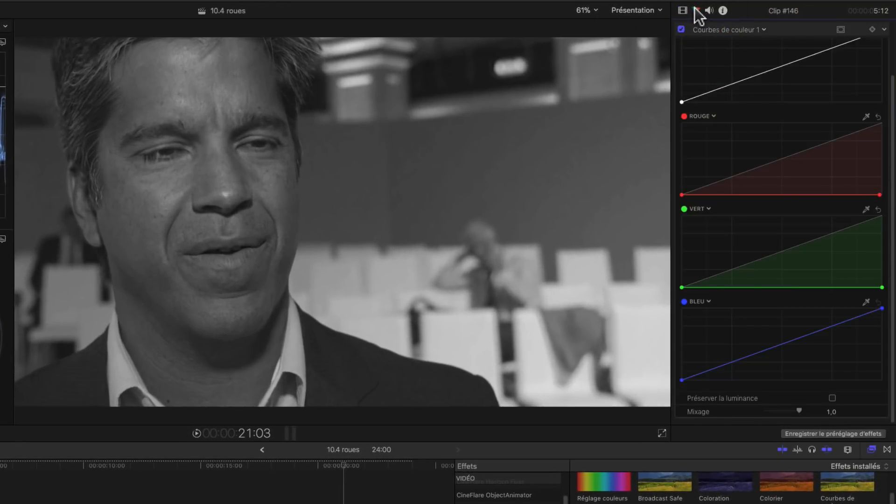
left_click(705, 25)
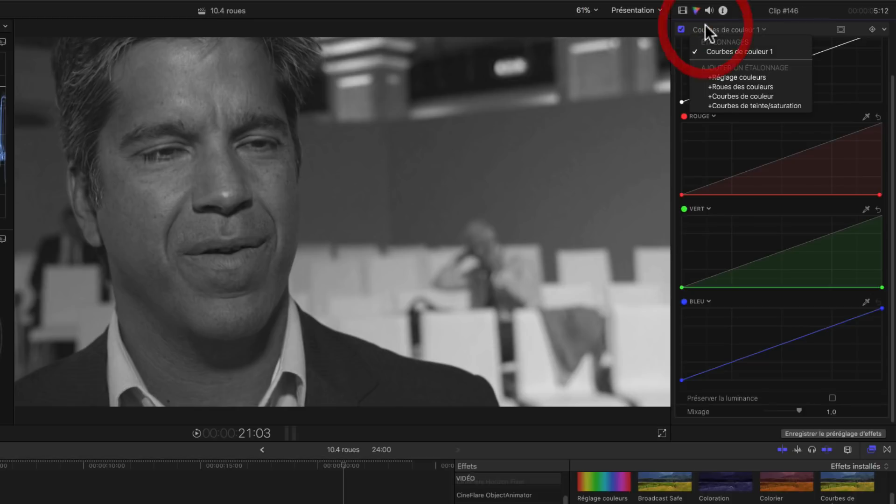
left_click(723, 96)
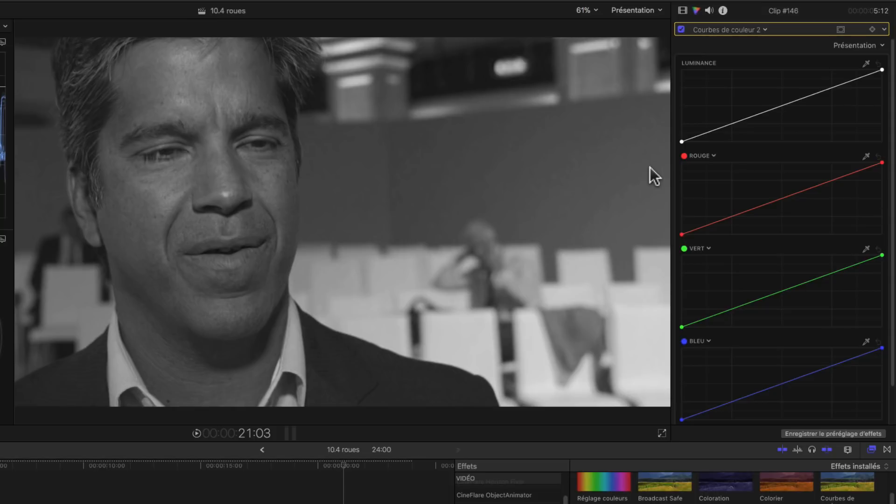
left_click(718, 130)
left_click_drag(719, 130, 721, 133)
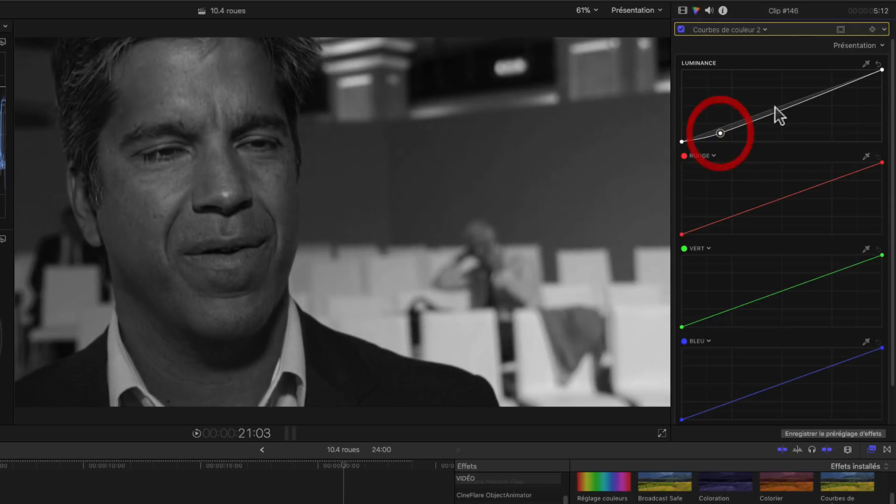
left_click(816, 95)
left_click_drag(816, 94, 816, 84)
left_click_drag(720, 133, 718, 133)
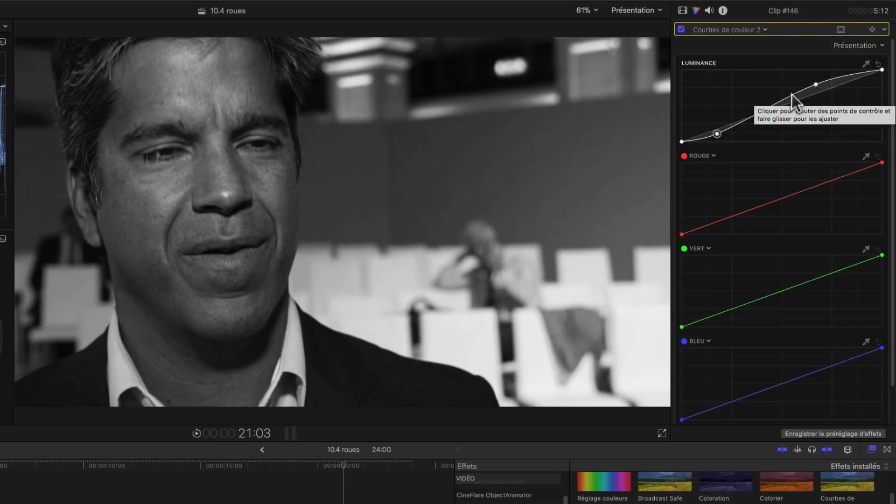
left_click_drag(805, 89, 806, 90)
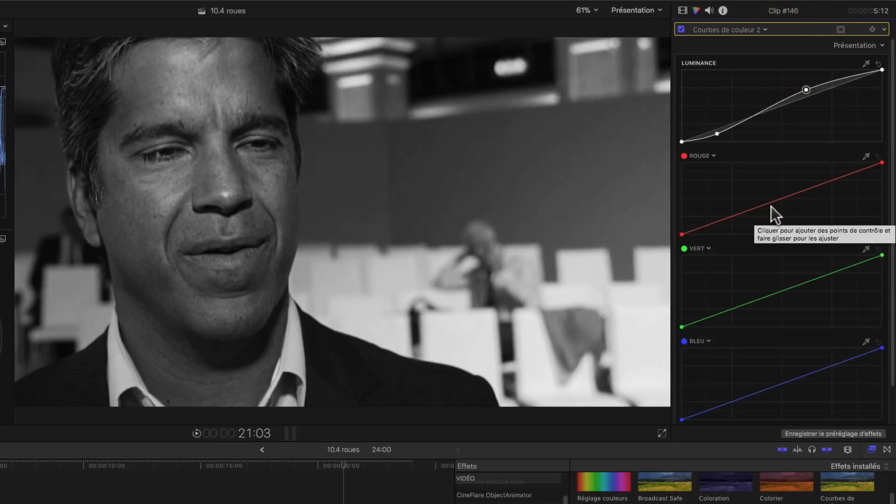
Raise the middle of the red curve for a warm tint and add midpoints on the green and blue curves, leaving those two straight.
left_click_drag(779, 200, 777, 192)
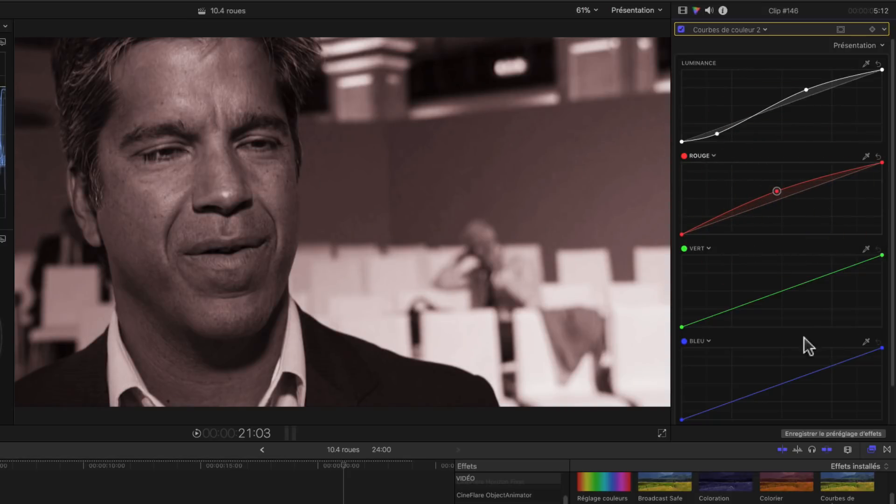
left_click(785, 288)
mouse_move(786, 287)
left_mouse_down()
mouse_move(782, 279)
mouse_move(784, 288)
left_mouse_up()
left_click_drag(802, 378, 797, 375)
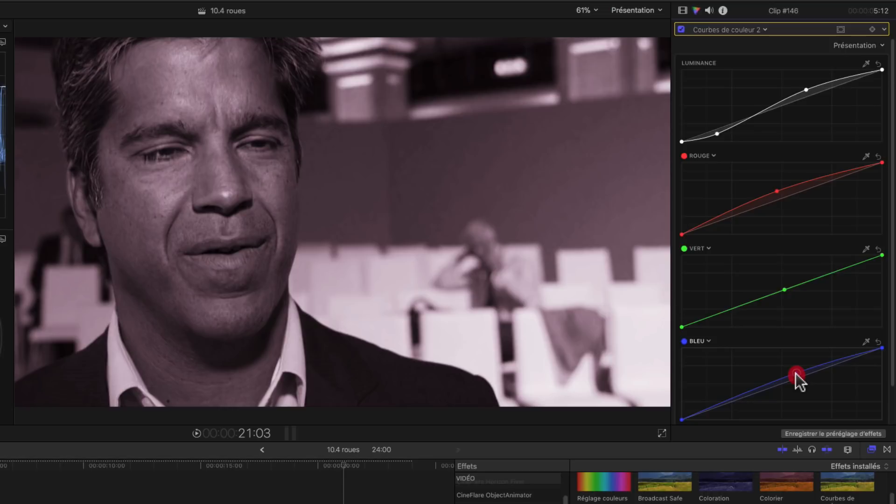
left_click_drag(797, 374, 798, 378)
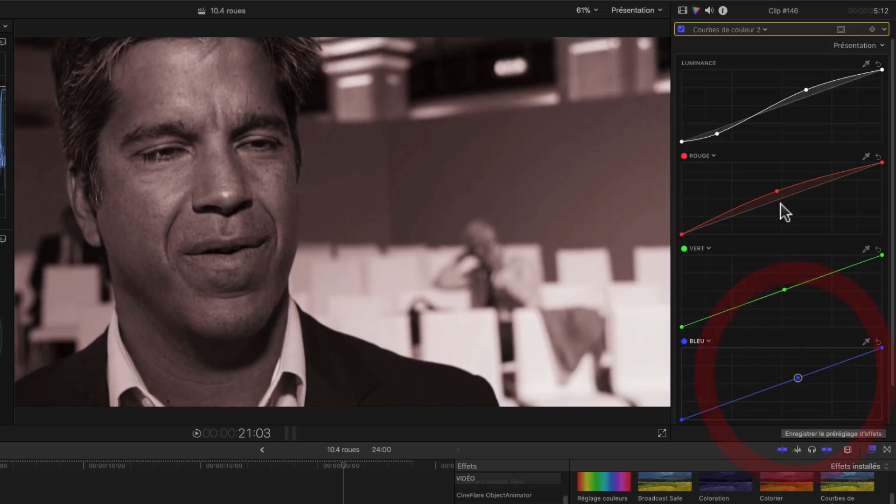
Shift the tint to bluish violet by lowering the red and green curve midpoints and raising the blue one.
left_click_drag(778, 192, 782, 205)
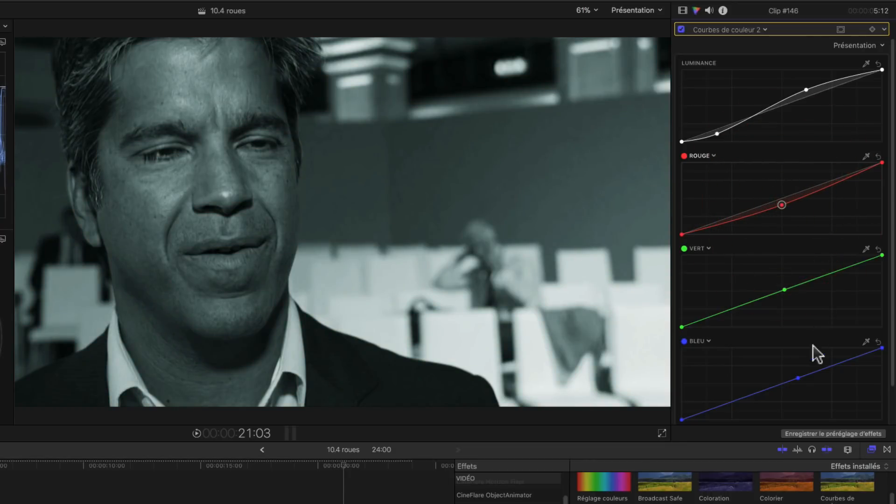
mouse_move(798, 379)
left_mouse_down()
mouse_move(804, 389)
mouse_move(789, 369)
left_mouse_up()
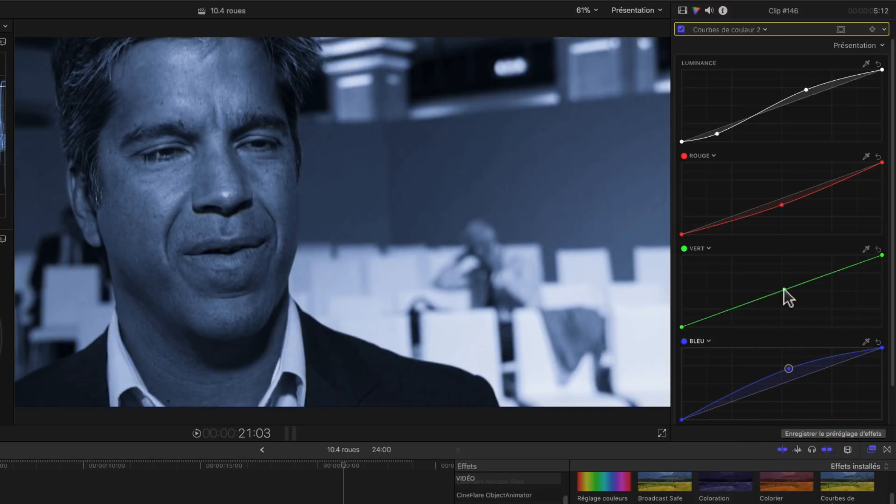
left_click_drag(785, 290, 783, 298)
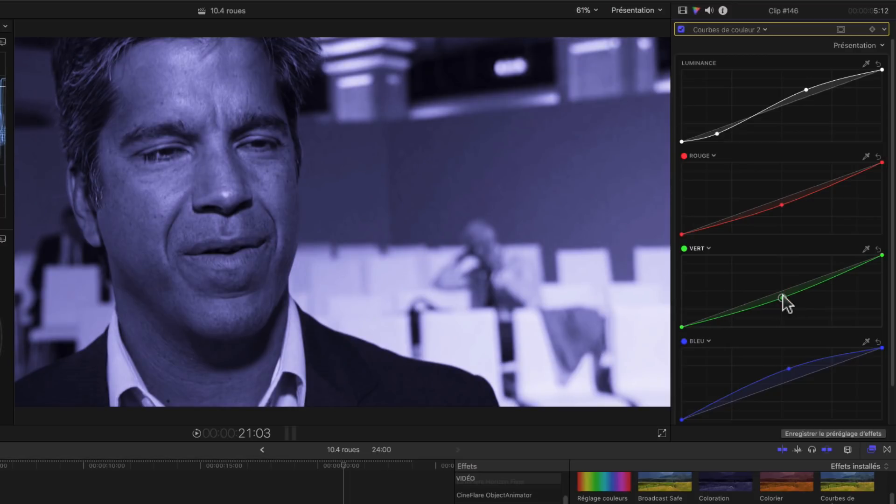
left_click(786, 369)
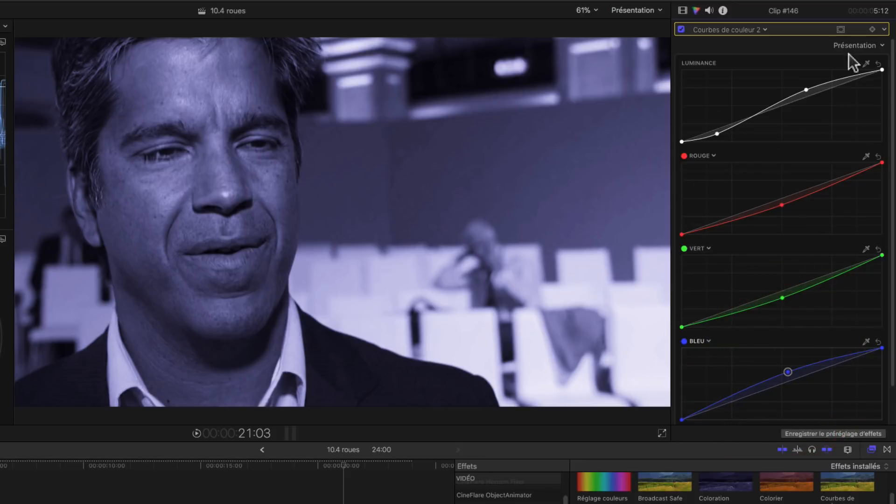
Save Courbes de couleur 1, Teinte/Saturation and Courbes de couleur 2 as an effects preset named Monochrome in the Préréglages de la couleur category.
left_click(683, 10)
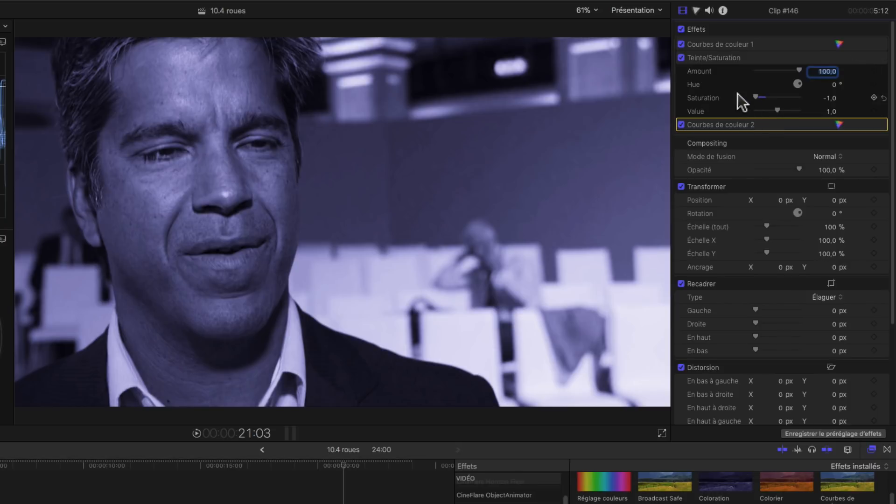
left_click(724, 124)
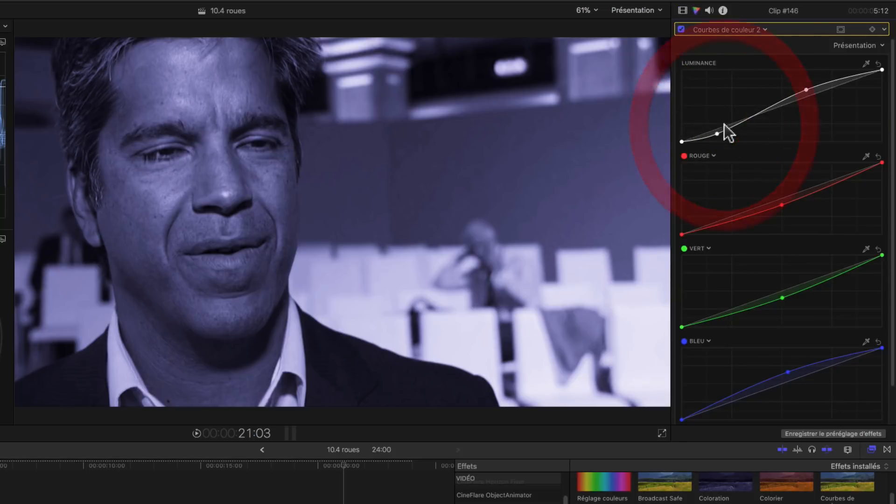
left_click(823, 434)
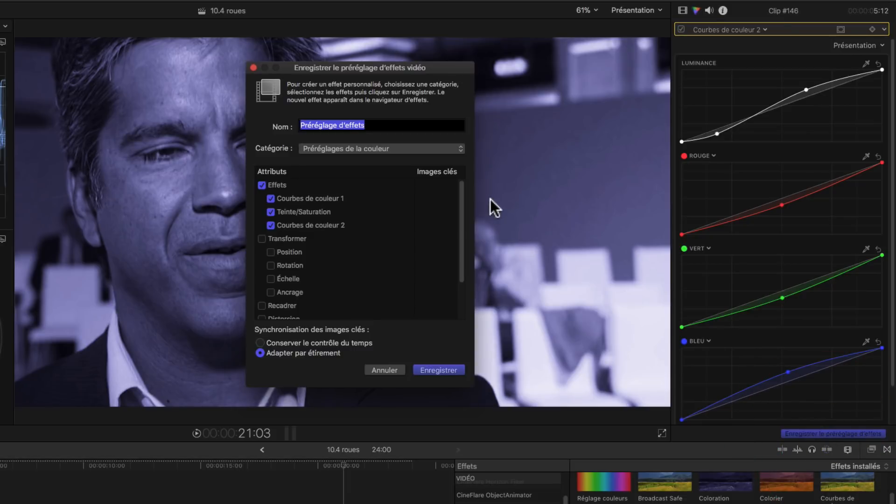
type("MOnoch")
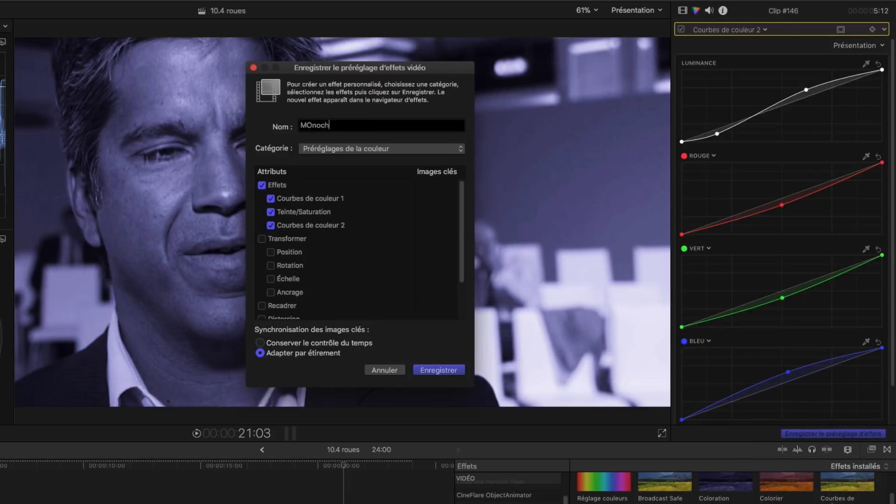
type("rome")
left_click(309, 125)
key("BackSpace")
type("o")
left_click(361, 149)
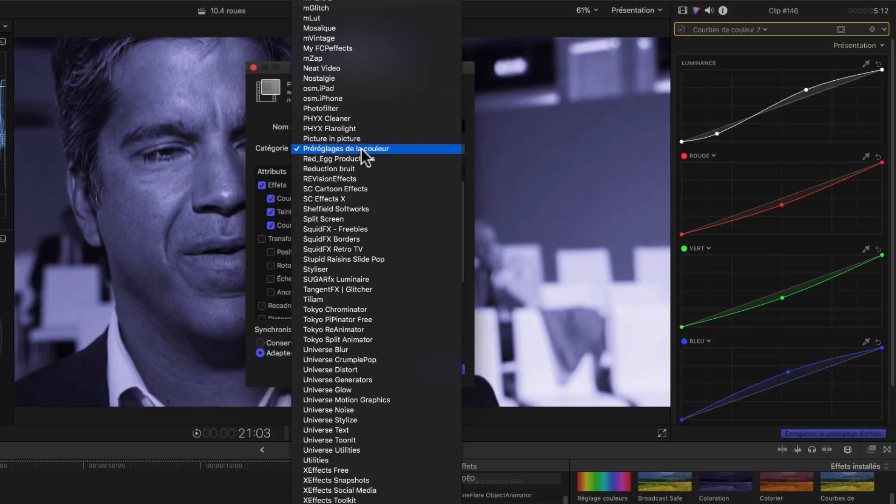
left_click(362, 150)
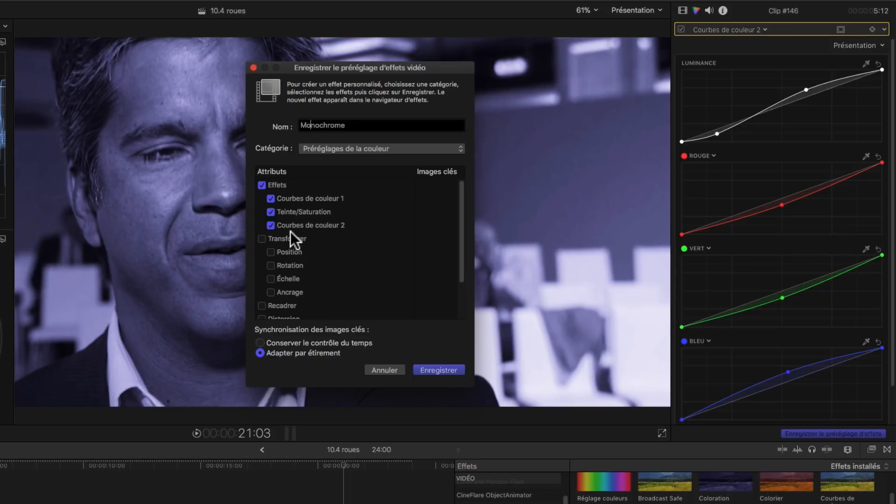
left_click(442, 370)
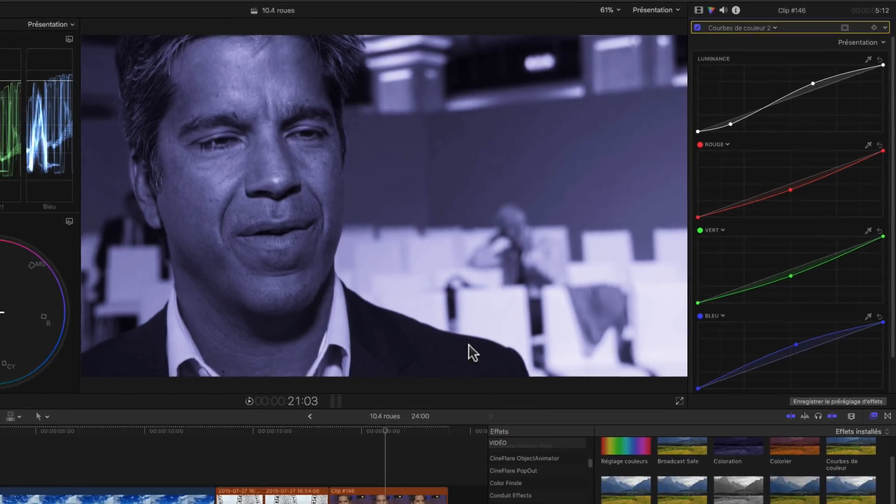
Delete the Noir et blanc effect from the 2017_TL_ le Crotoy clip.
left_click(86, 431)
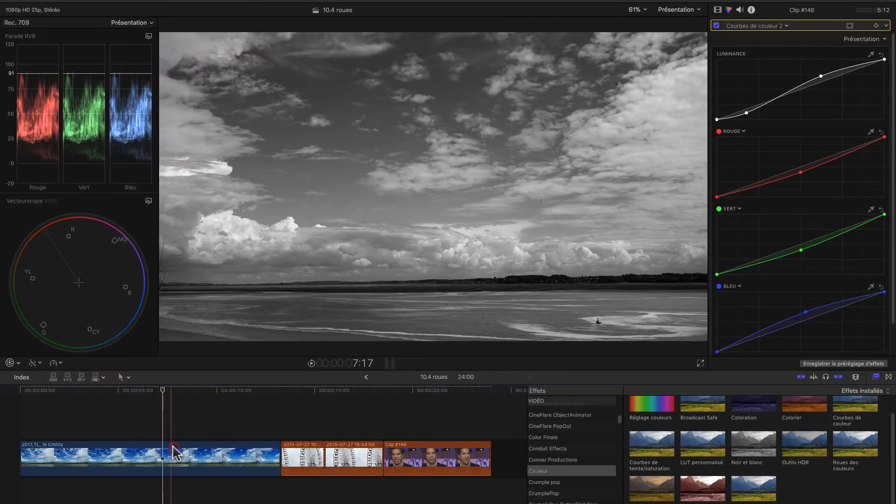
left_click(175, 452)
left_click(718, 10)
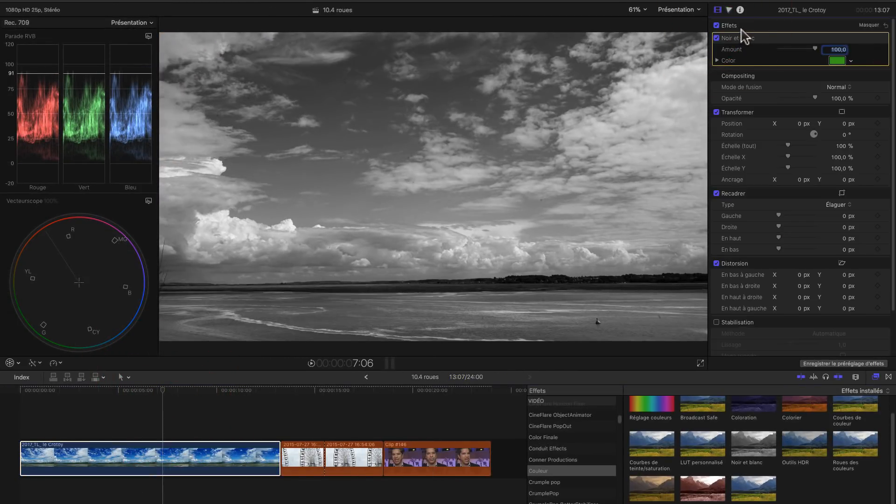
left_click(739, 43)
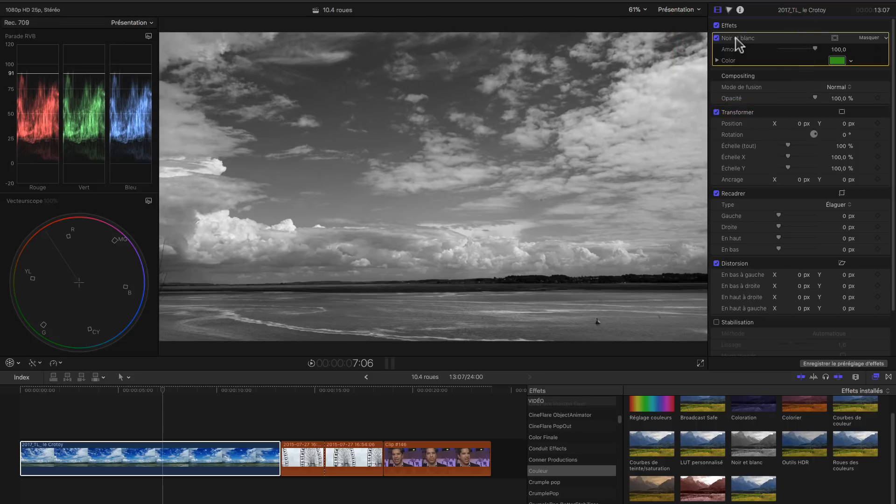
key("Delete")
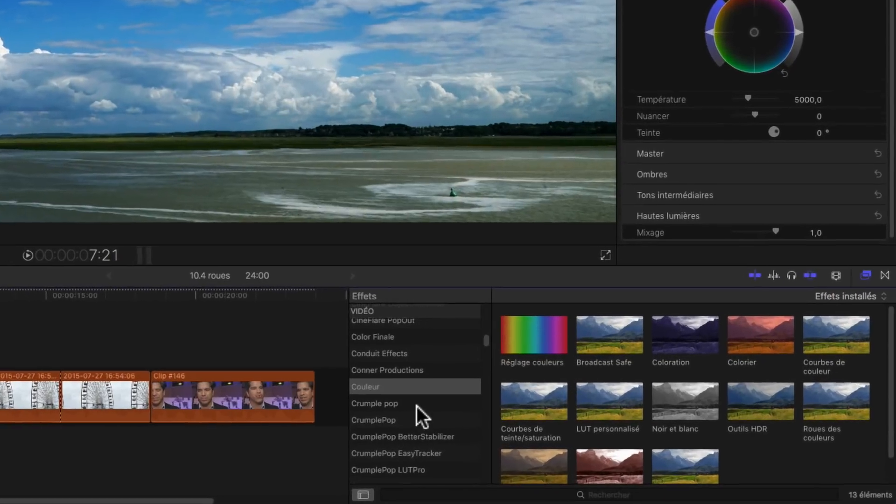
Apply the Monochrome preset from the Préréglages de la couleur category to the 2017_TL_ le Crotoy clip and preview it at about 8:19.
scroll(576, 473, "down", 2)
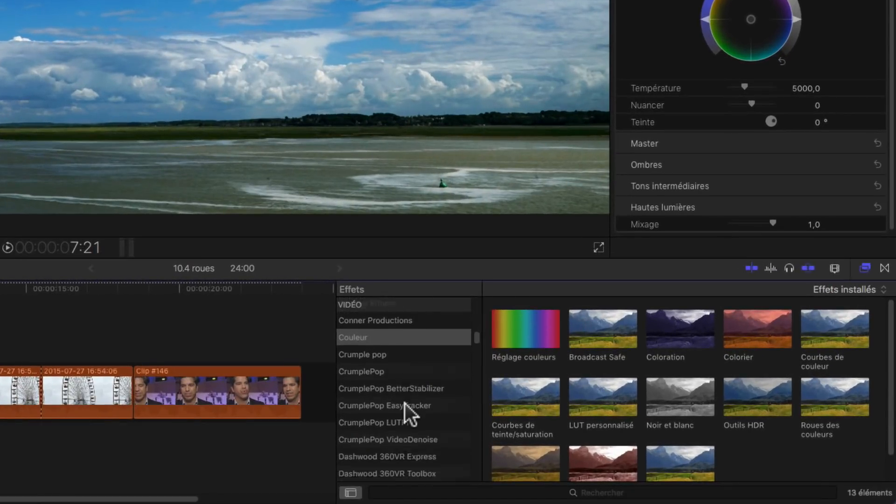
scroll(404, 408, "down", 15)
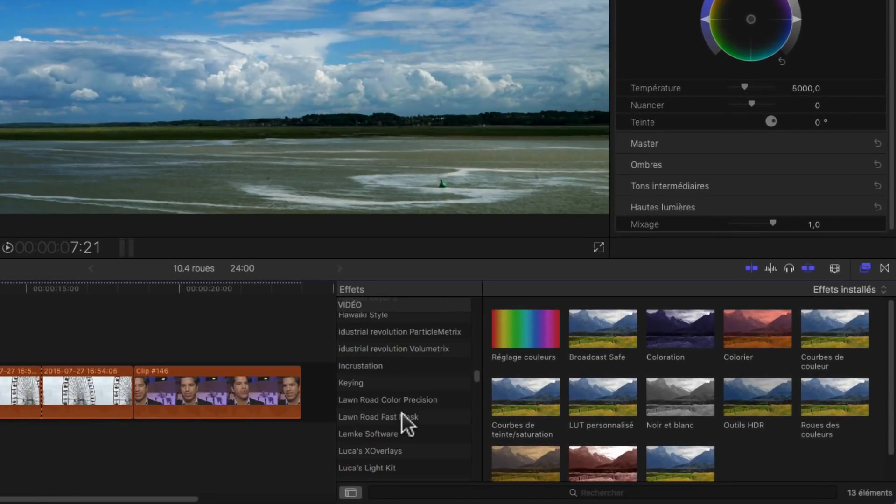
scroll(403, 414, "down", 10)
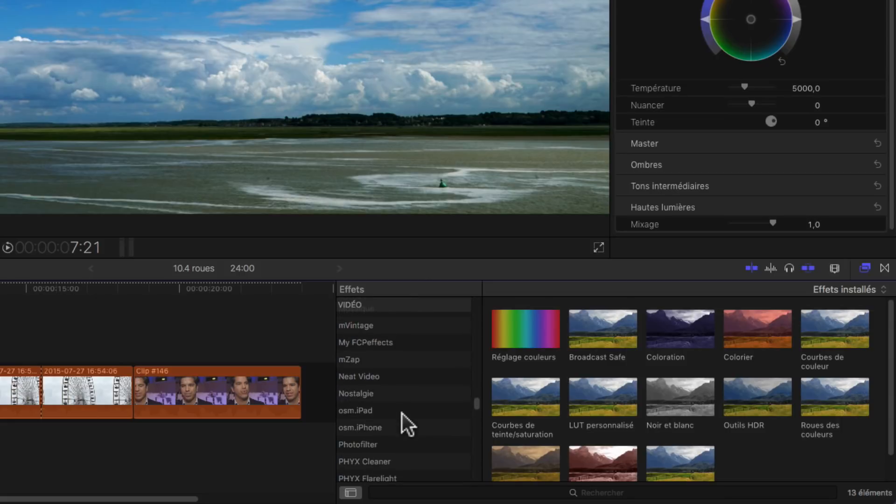
scroll(402, 414, "down", 9)
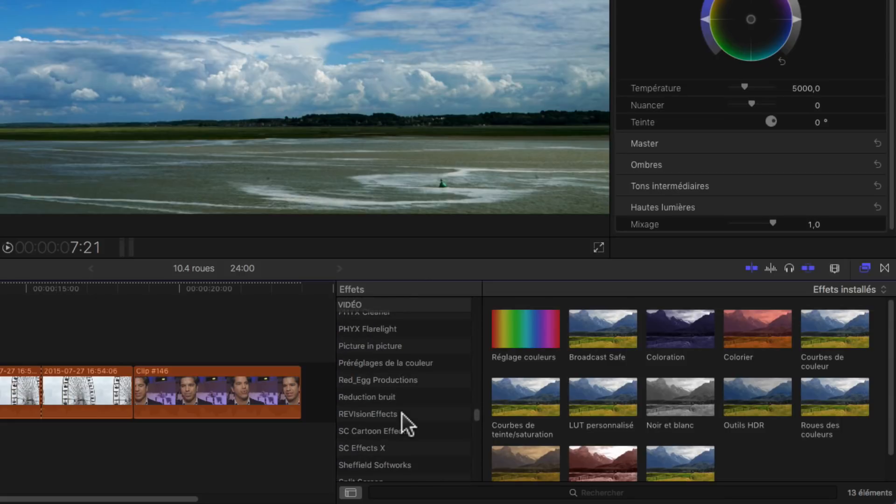
left_click(377, 362)
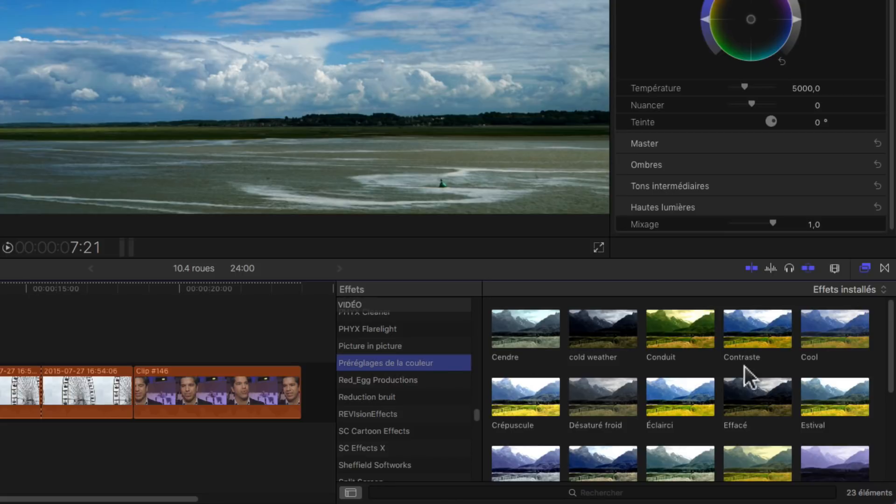
scroll(710, 430, "down", 3)
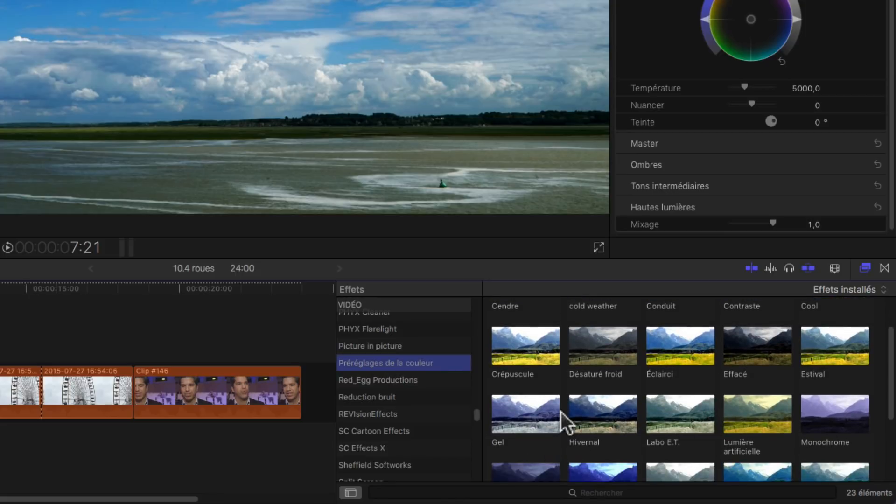
left_click_drag(834, 406, 89, 409)
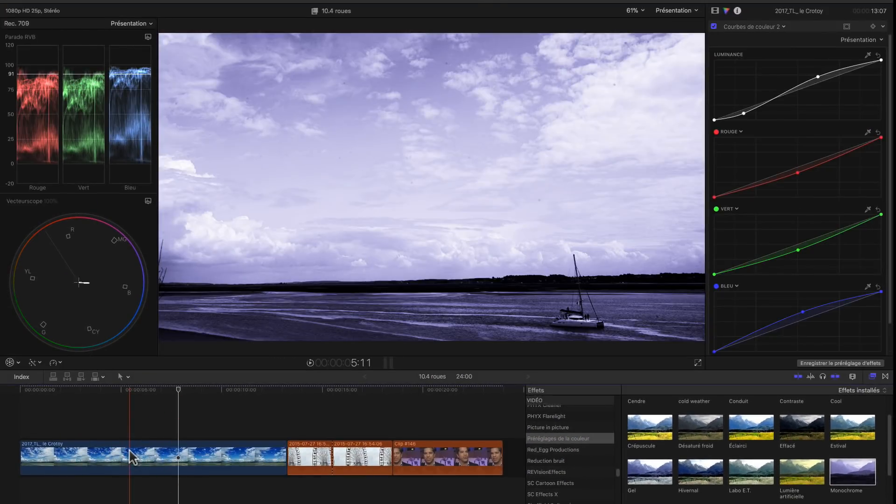
left_click(197, 420)
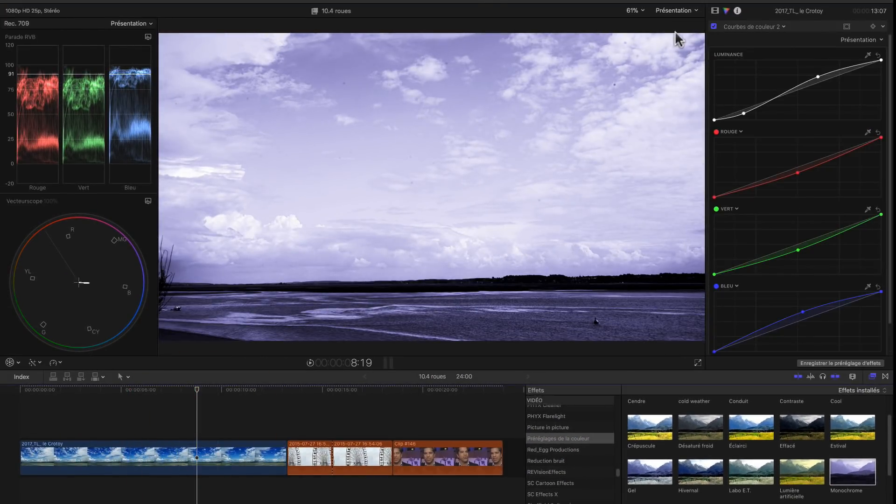
In Courbes de couleur 2, lower the blue midpoint and raise the red and green ones for a sepia tint, then soften the luminance curve's contrast.
left_click(715, 11)
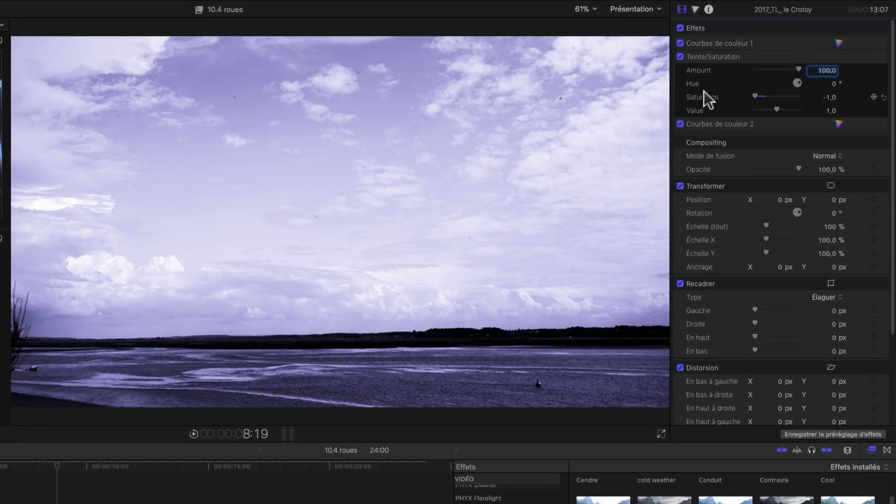
double_click(701, 123)
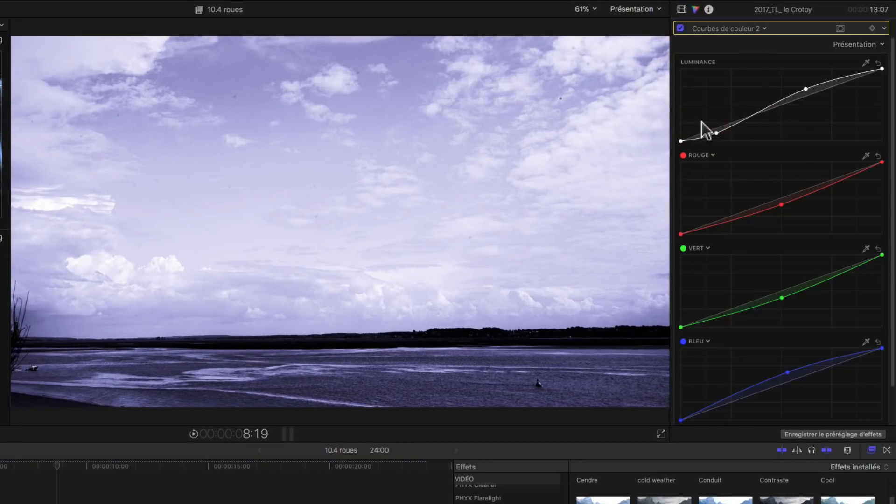
left_click_drag(789, 373, 793, 383)
left_click_drag(782, 204, 777, 191)
mouse_move(782, 297)
left_mouse_down()
mouse_move(783, 284)
mouse_move(772, 292)
left_mouse_up()
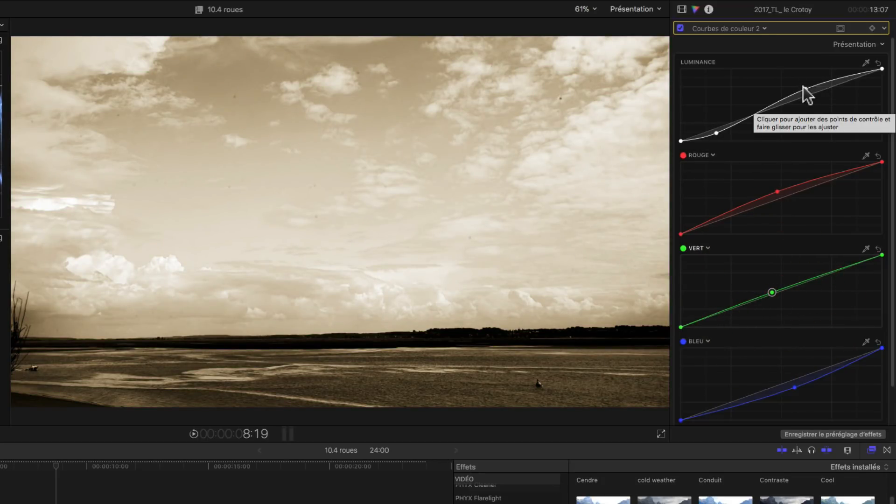
left_click_drag(807, 90, 808, 93)
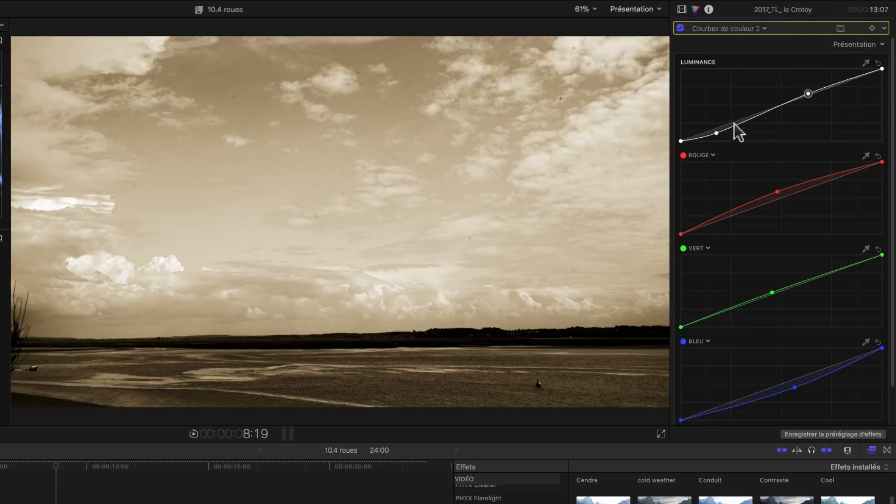
left_click(716, 133)
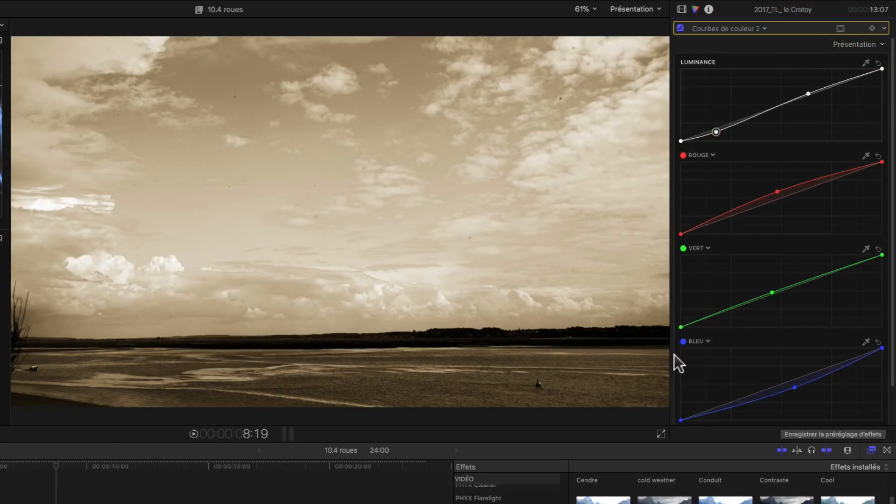